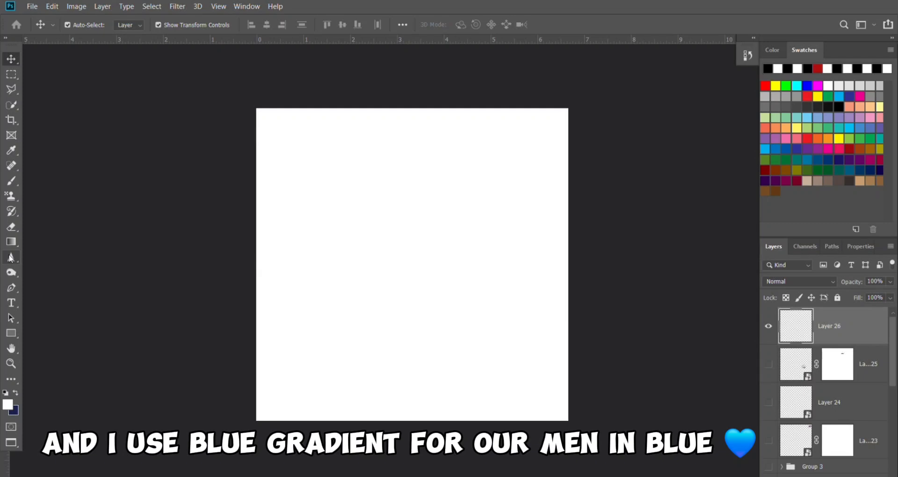
Choose the Foreground to Transparent preset for the Gradient tool.
{"action": "left_click", "coordinate": [11, 242]}
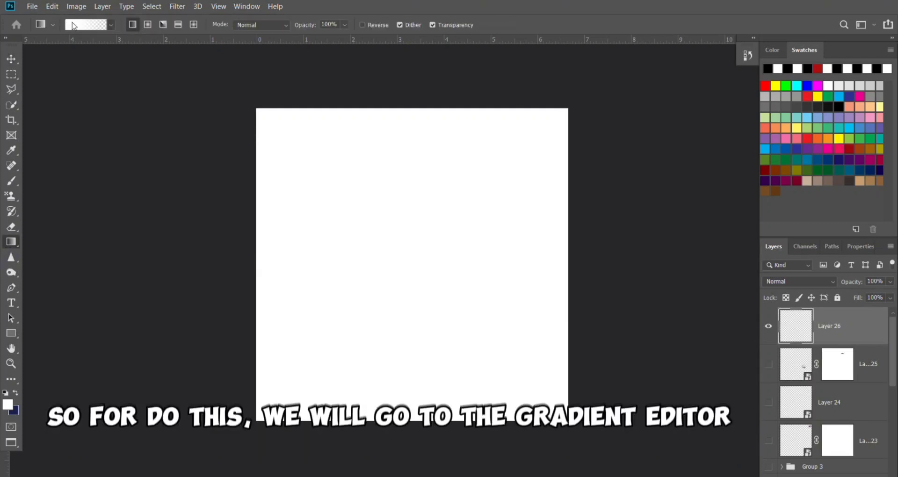
{"action": "left_click", "coordinate": [82, 25]}
{"action": "left_click", "coordinate": [503, 96]}
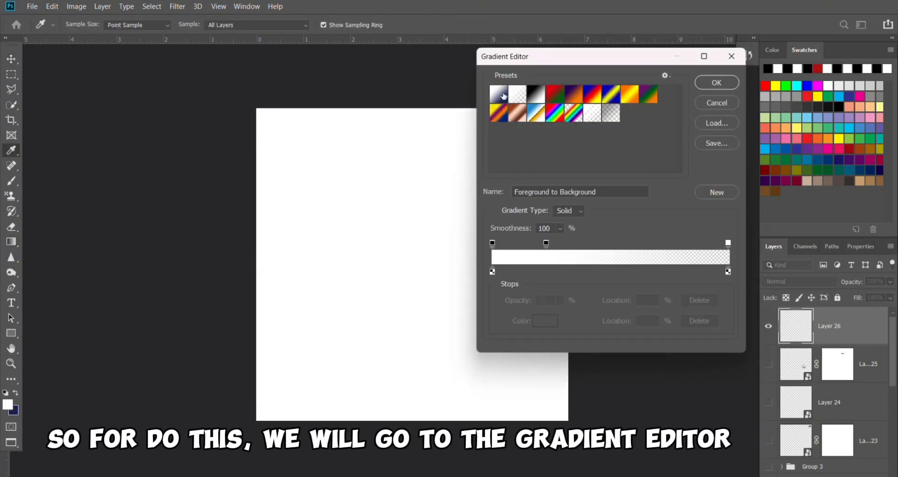
{"action": "left_click", "coordinate": [517, 94]}
Change the gradient's starting color stop at location 0% to a light blue-violet and accept the gradient.
{"action": "left_click", "coordinate": [492, 272]}
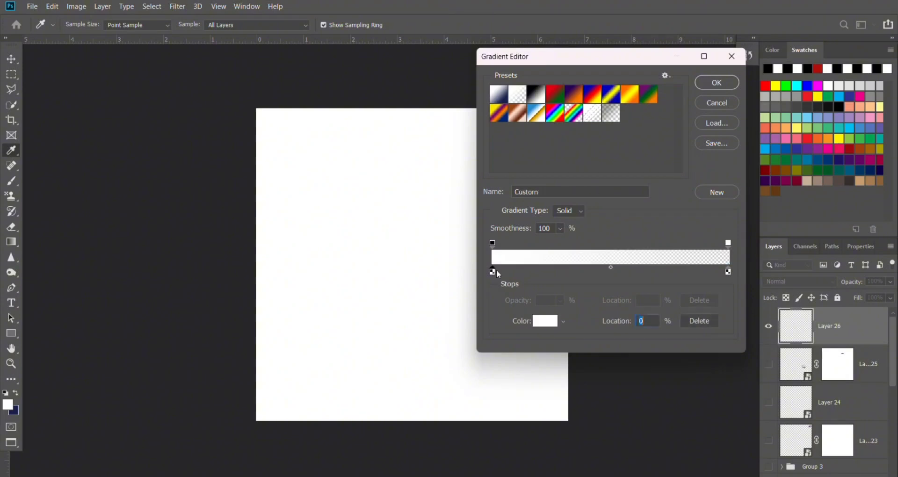
{"action": "left_click", "coordinate": [539, 321]}
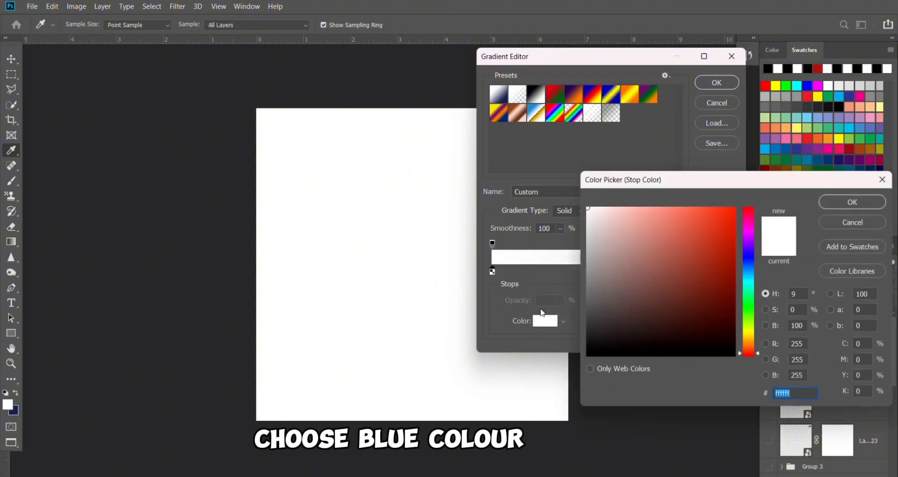
{"action": "left_click", "coordinate": [749, 260]}
{"action": "left_click_drag", "start_coordinate": [706, 234], "coordinate": [657, 223]}
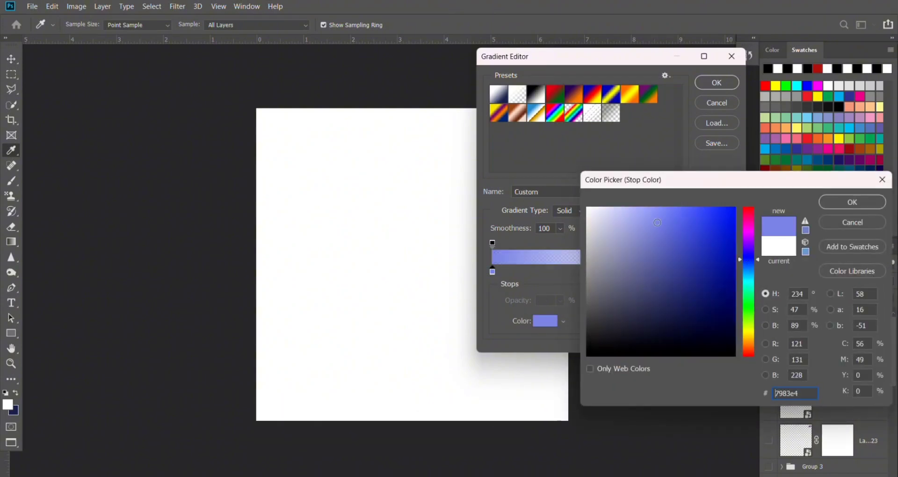
{"action": "left_click", "coordinate": [852, 201]}
{"action": "left_click", "coordinate": [717, 83]}
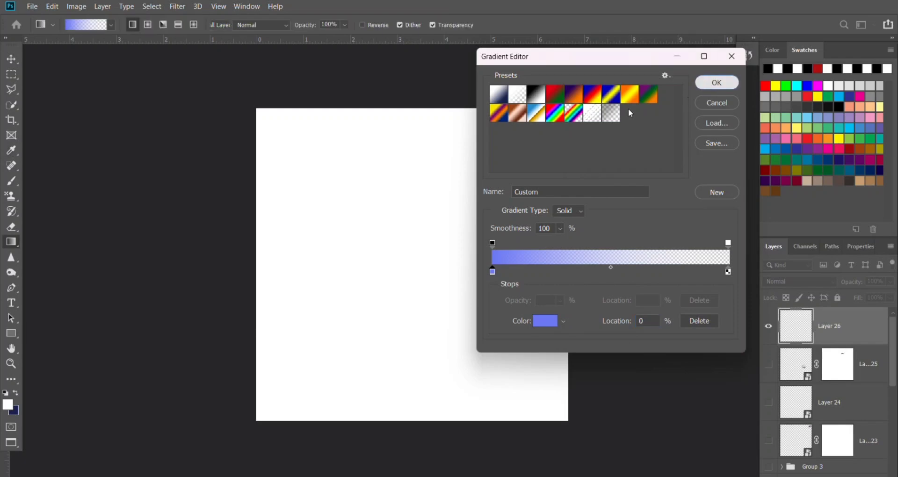
Draw the blue gradient on Layer 26 diagonally from the canvas's upper-right corner toward the lower left.
{"action": "left_click_drag", "start_coordinate": [584, 105], "coordinate": [363, 321]}
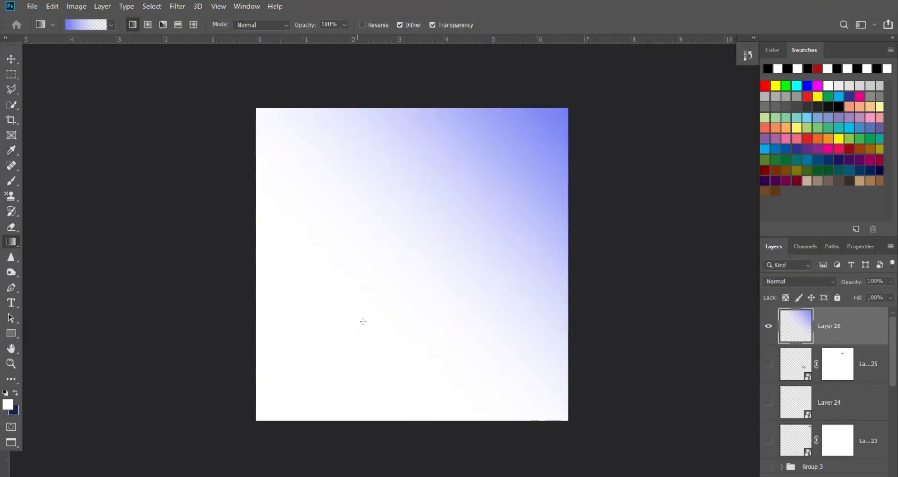
{"action": "left_click_drag", "start_coordinate": [563, 110], "coordinate": [325, 336]}
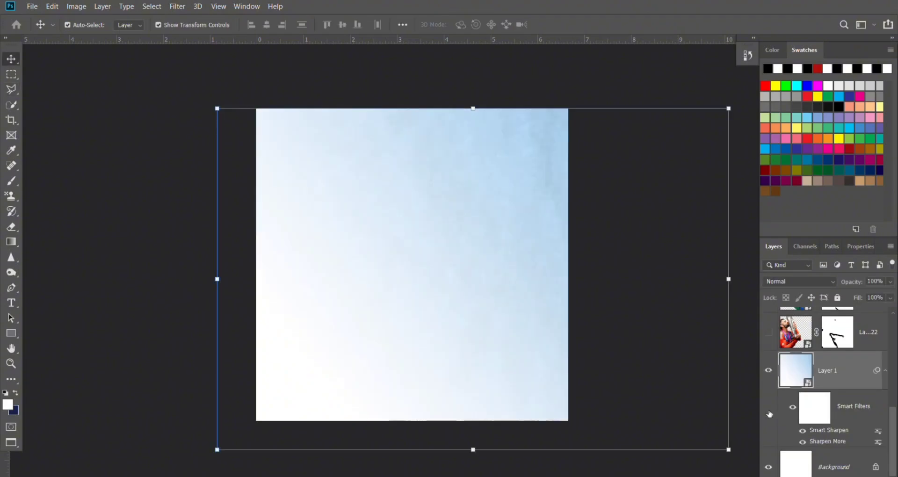
Examine the paper texture in the light blue background of Layer 1 up close.
{"action": "left_click", "coordinate": [751, 336]}
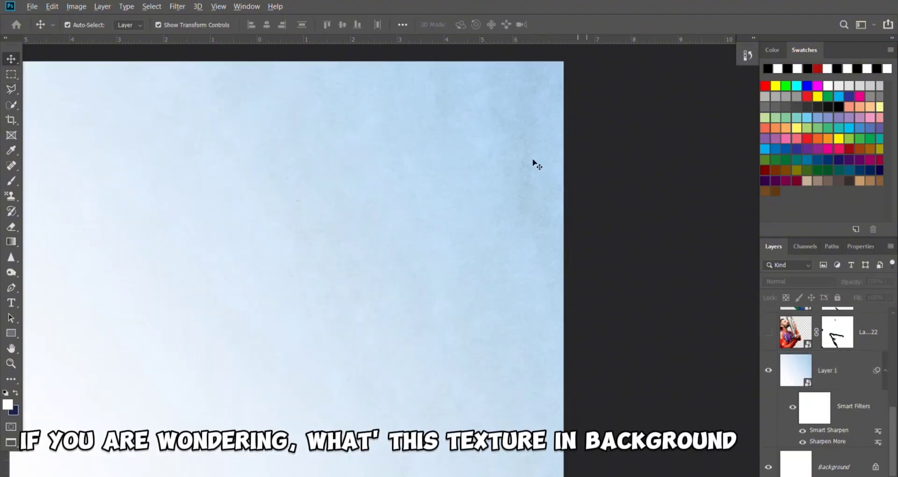
{"action": "scroll", "coordinate": [487, 249], "scroll_direction": "up", "scroll_amount": 3}
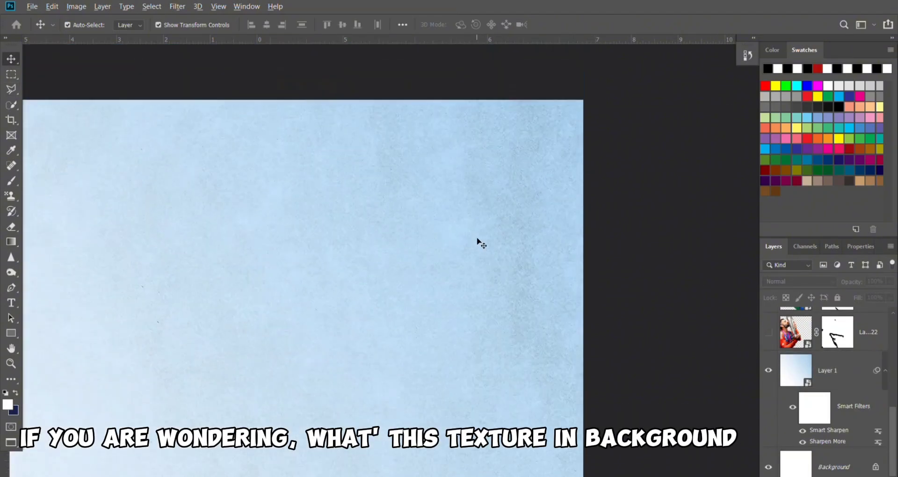
{"action": "scroll", "coordinate": [435, 194], "scroll_direction": "up", "scroll_amount": 2}
{"action": "scroll", "coordinate": [436, 195], "scroll_direction": "up", "scroll_amount": 1}
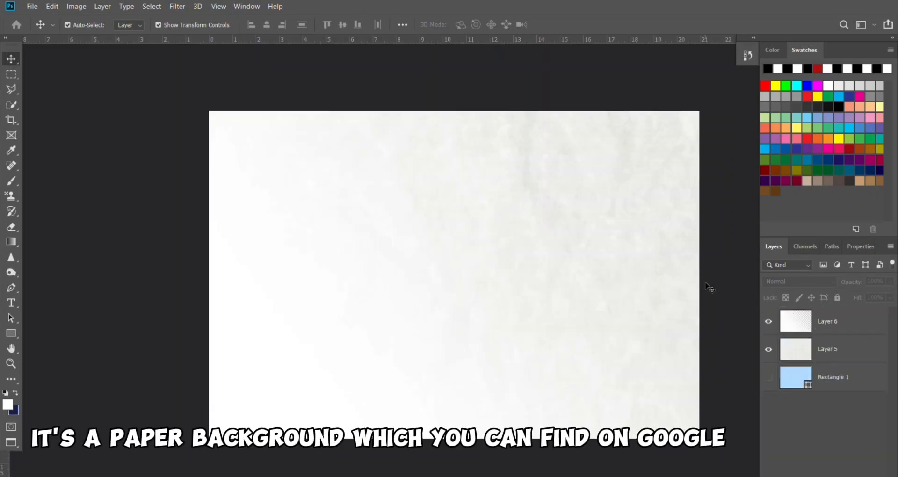
{"action": "scroll", "coordinate": [707, 271], "scroll_direction": "up", "scroll_amount": 2}
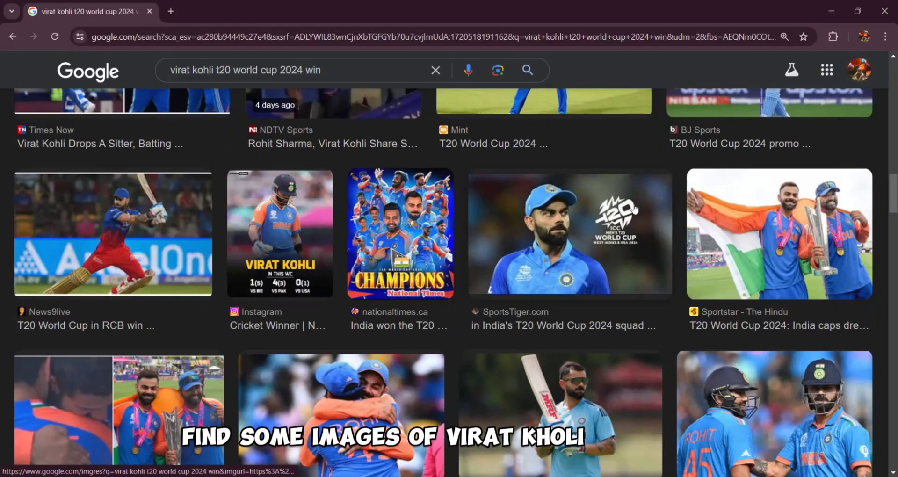
In Chrome, browse the image results for "virat kohli t20 world cup 2024 win" and preview the Sportstar flag-and-trophy photo.
{"action": "scroll", "coordinate": [635, 209], "scroll_direction": "down", "scroll_amount": 2}
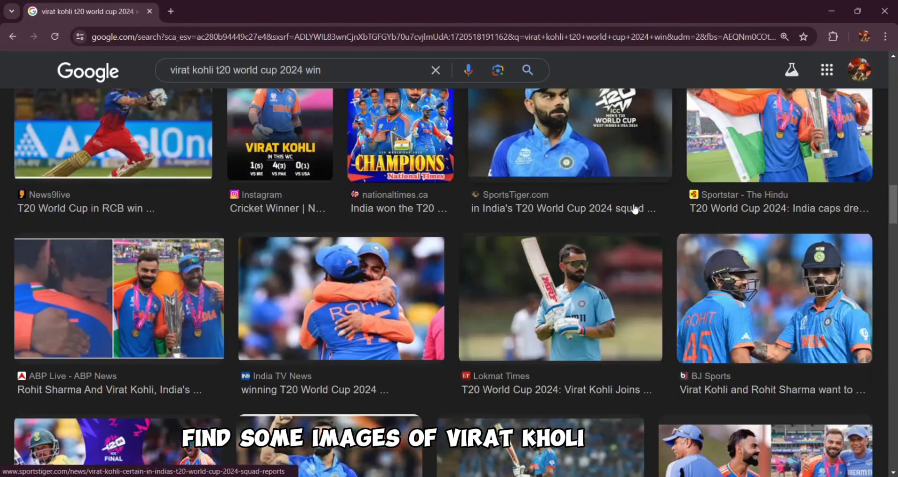
{"action": "scroll", "coordinate": [635, 209], "scroll_direction": "down", "scroll_amount": 2}
{"action": "scroll", "coordinate": [666, 203], "scroll_direction": "up", "scroll_amount": 6}
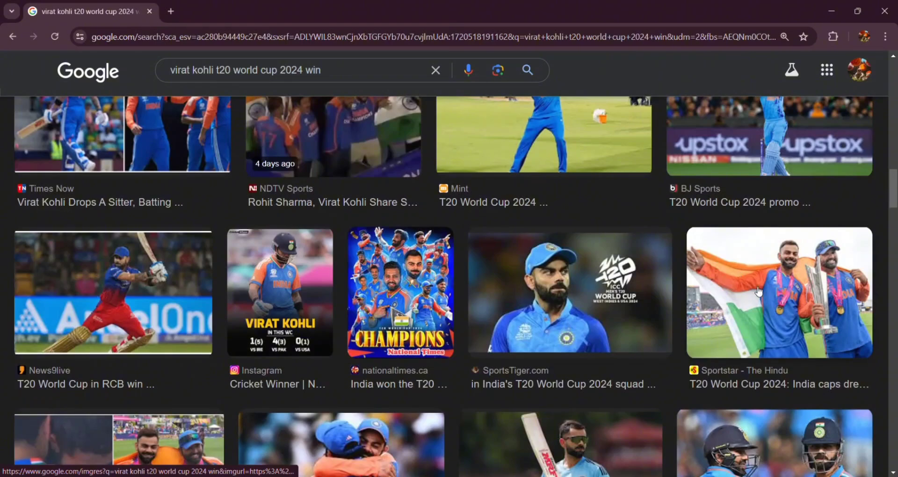
{"action": "left_click", "coordinate": [693, 384]}
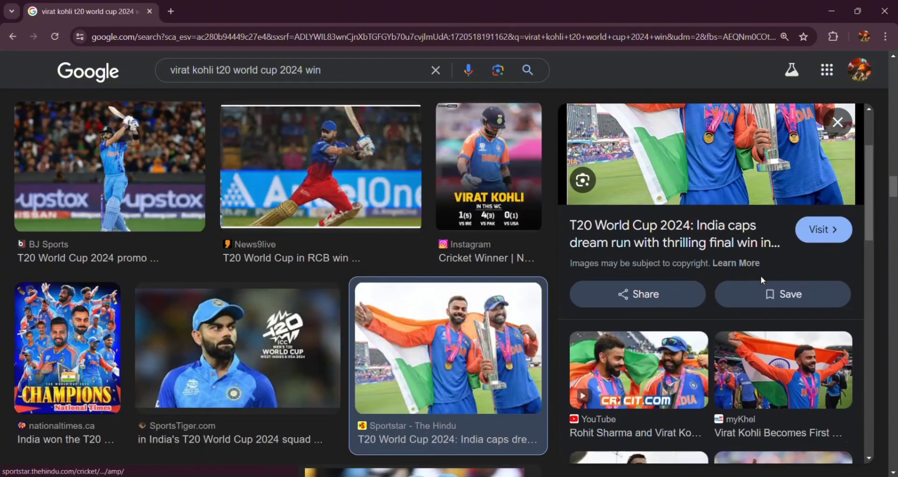
{"action": "scroll", "coordinate": [761, 280], "scroll_direction": "down", "scroll_amount": 2}
Back in Photoshop, show the cut-out layers of the player holding the flag and the player kissing the trophy.
{"action": "left_click", "coordinate": [769, 258]}
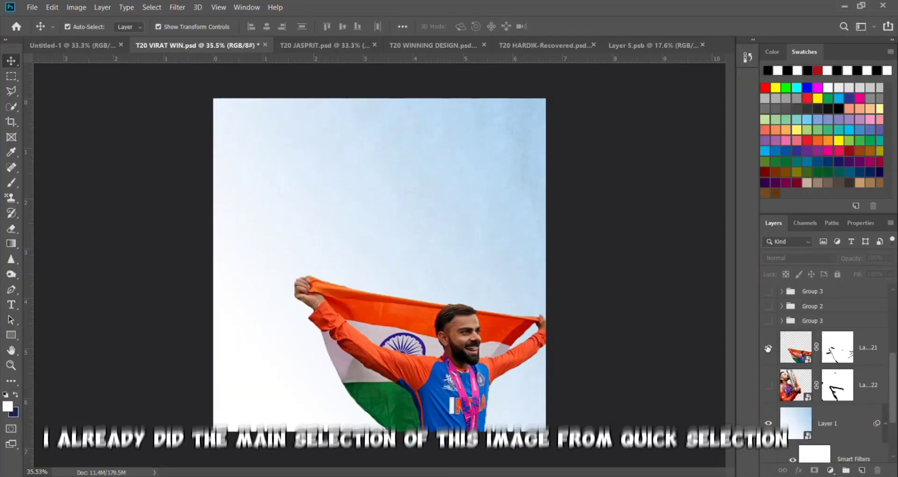
{"action": "left_click", "coordinate": [422, 379]}
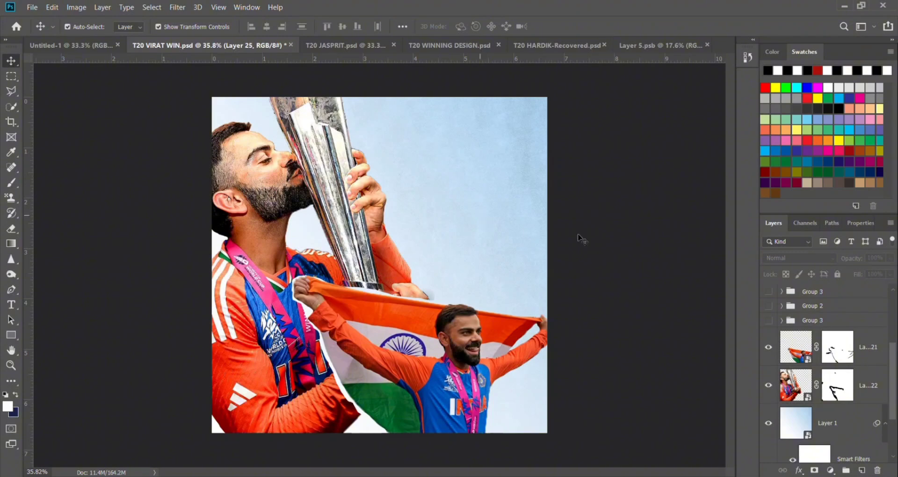
Open the Layer 22 smart object of the trophy photo and look up the Sharpen filters.
{"action": "double_click", "coordinate": [793, 385]}
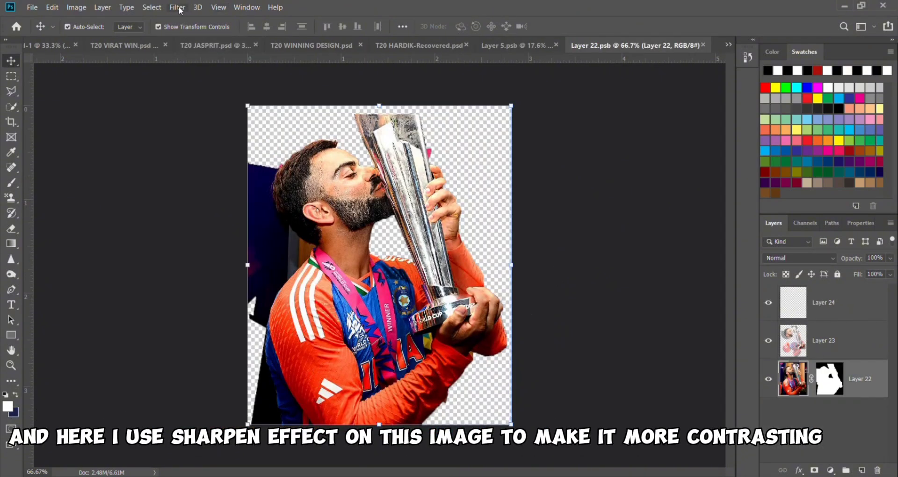
{"action": "left_click", "coordinate": [198, 7]}
{"action": "mouse_move", "coordinate": [177, 6]}
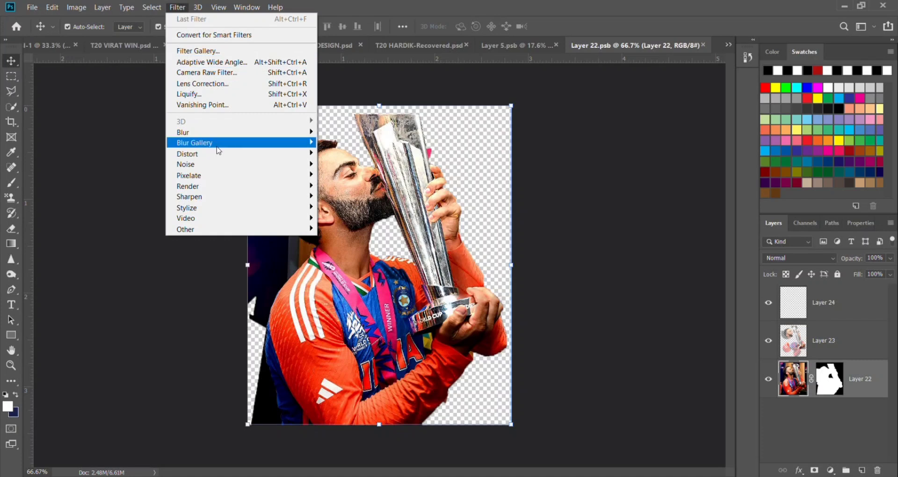
{"action": "mouse_move", "coordinate": [264, 196]}
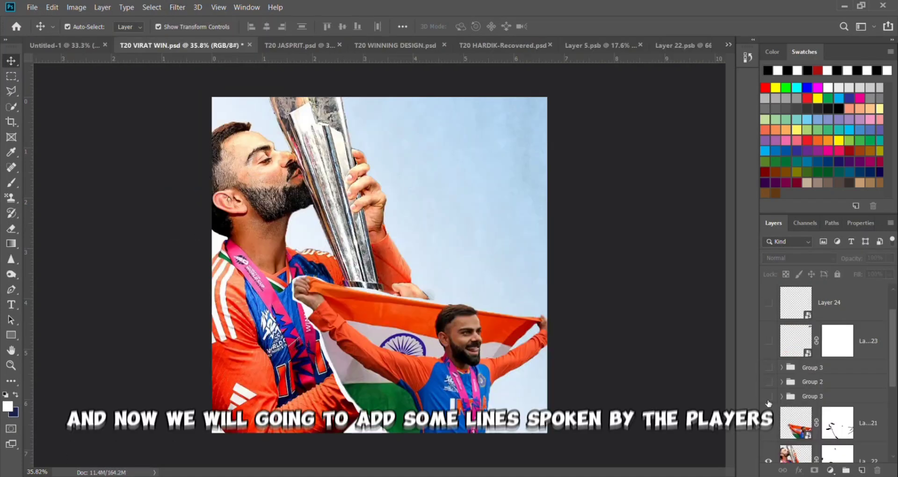
Show and expand the group holding "WE ARE THE", and hide its text and orange rectangle layers.
{"action": "left_click", "coordinate": [768, 397]}
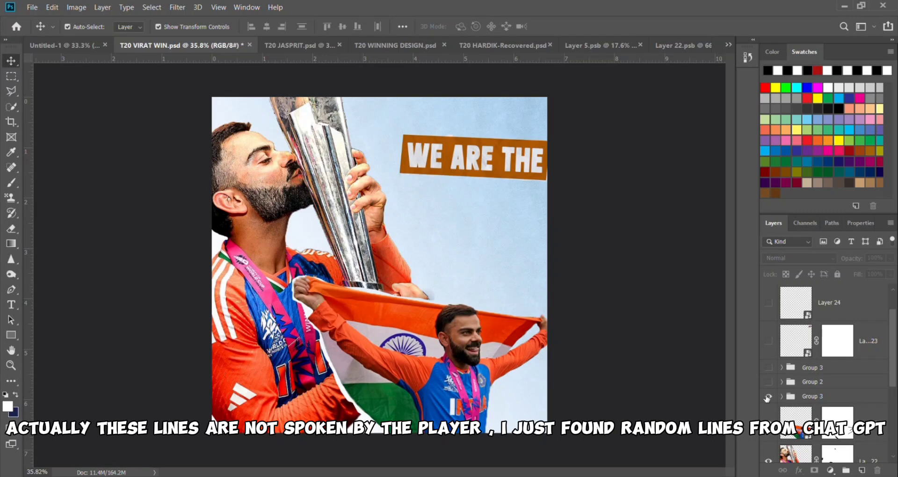
{"action": "left_click", "coordinate": [782, 396]}
{"action": "scroll", "coordinate": [776, 391], "scroll_direction": "down", "scroll_amount": 3}
{"action": "left_click_drag", "start_coordinate": [769, 385], "coordinate": [768, 348]}
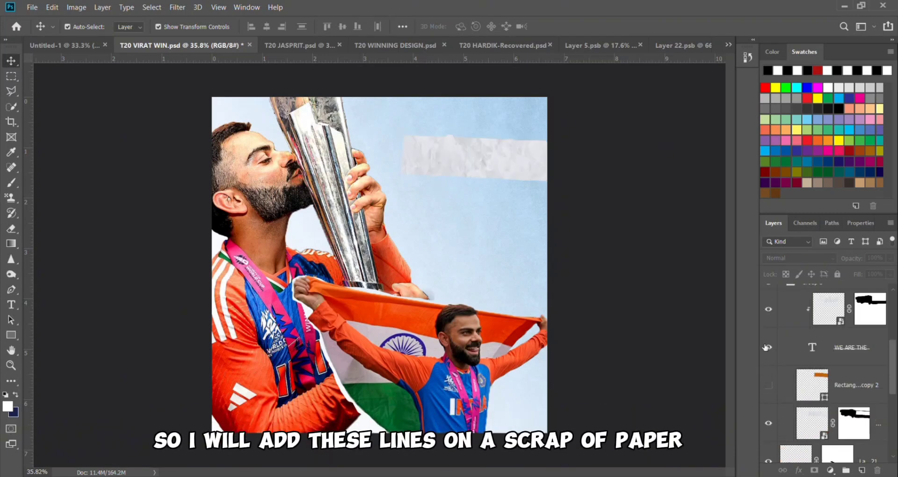
Show the orange rectangle layer and the "WE ARE THE" text layer again.
{"action": "left_click", "coordinate": [768, 385]}
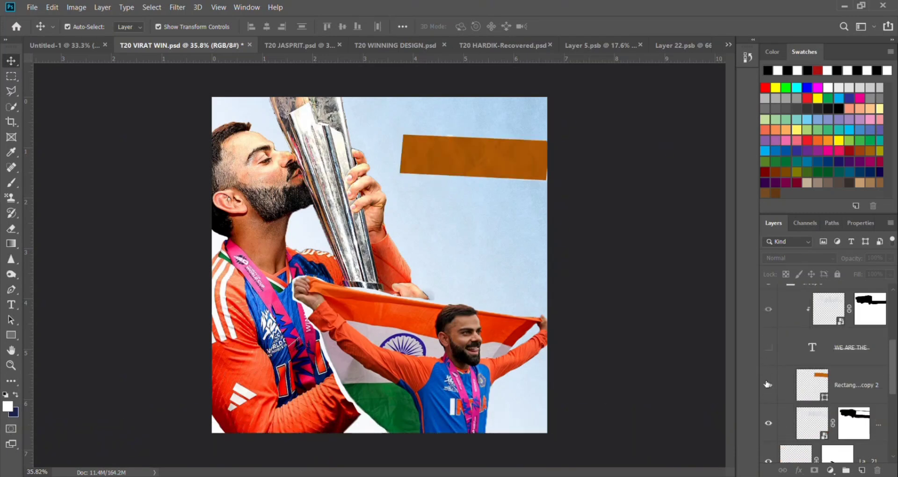
{"action": "left_click", "coordinate": [524, 161]}
{"action": "left_click", "coordinate": [769, 347]}
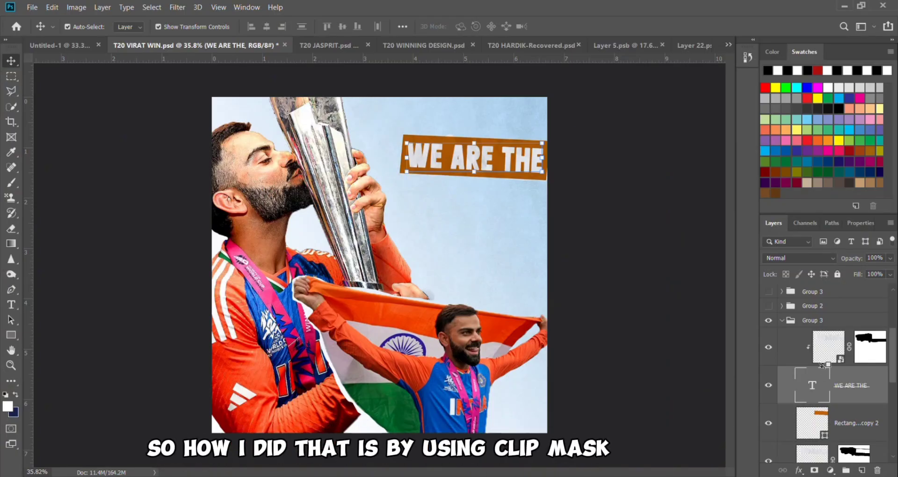
Release the paper texture's clipping mask and clip the texture to the "WE ARE THE" text again.
{"action": "left_click", "coordinate": [822, 366], "text": "alt"}
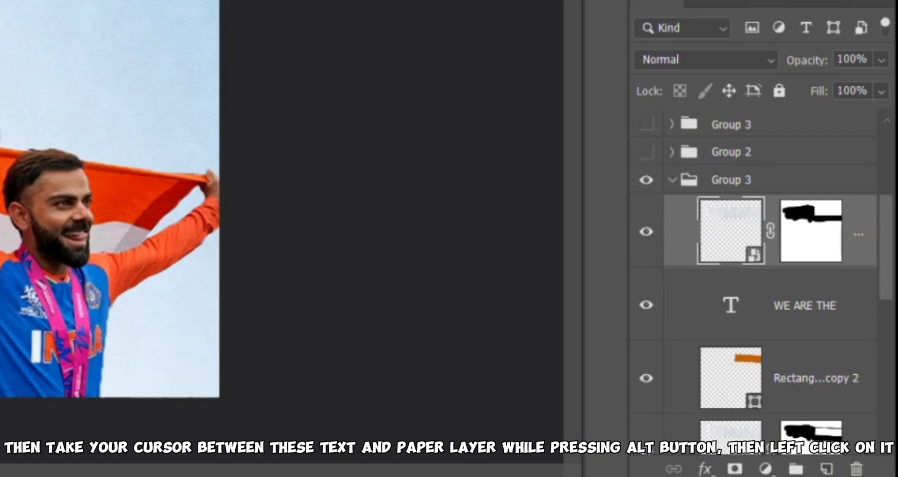
{"action": "left_click", "coordinate": [728, 267], "text": "alt"}
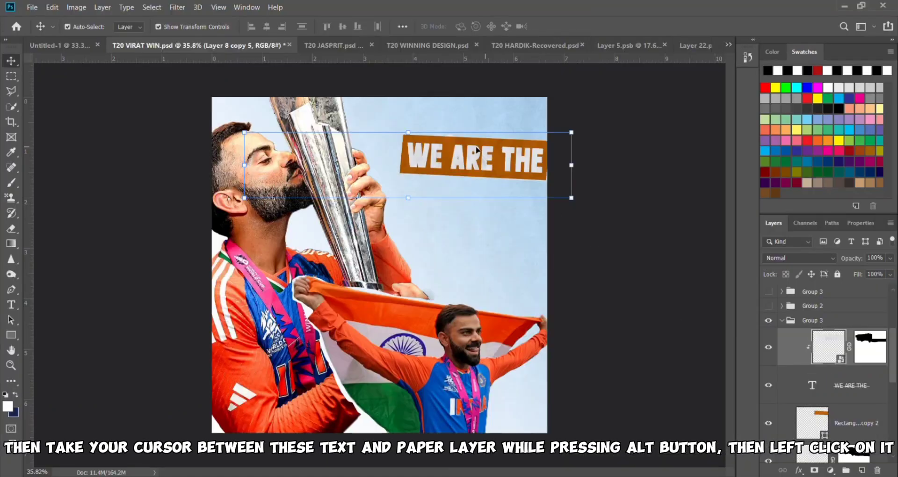
{"action": "left_click", "coordinate": [606, 246]}
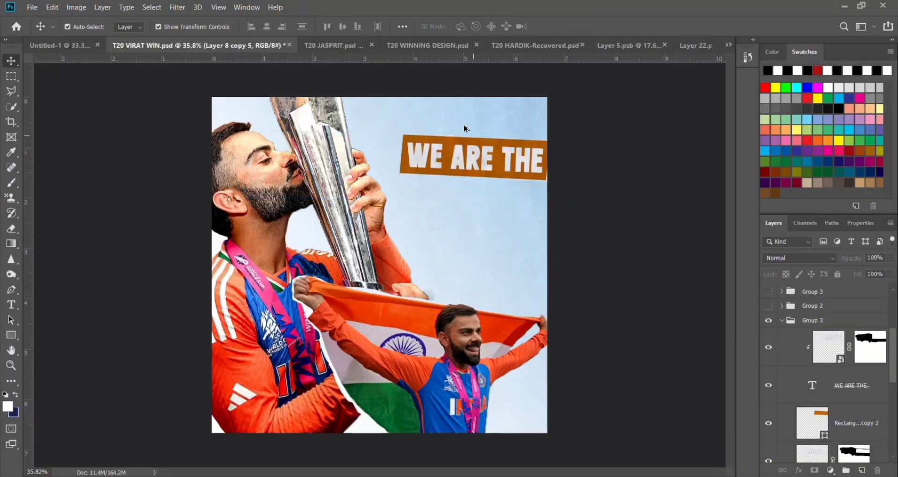
Show Group 2 with the "CHAMPIONS" text on a green strip and expand it to review its layers.
{"action": "scroll", "coordinate": [475, 140], "scroll_direction": "up", "scroll_amount": 8}
{"action": "scroll", "coordinate": [488, 144], "scroll_direction": "down", "scroll_amount": 8}
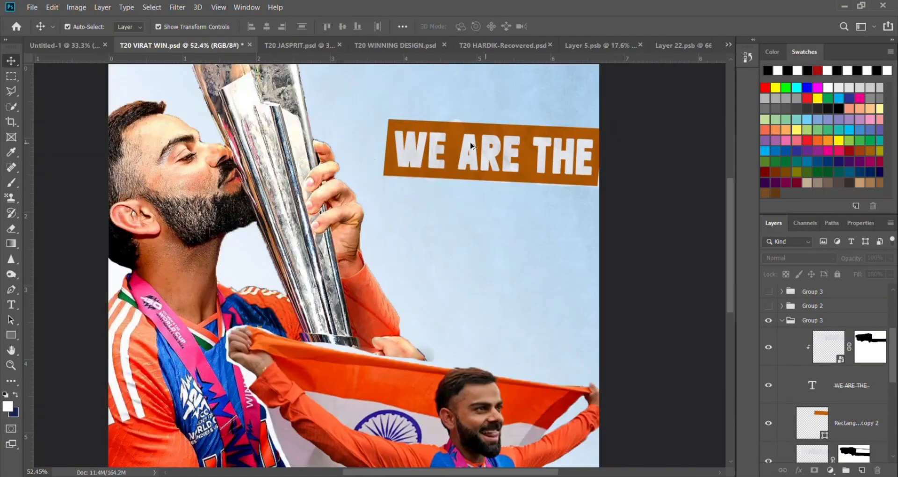
{"action": "scroll", "coordinate": [777, 375], "scroll_direction": "up", "scroll_amount": 2}
{"action": "left_click", "coordinate": [768, 382]}
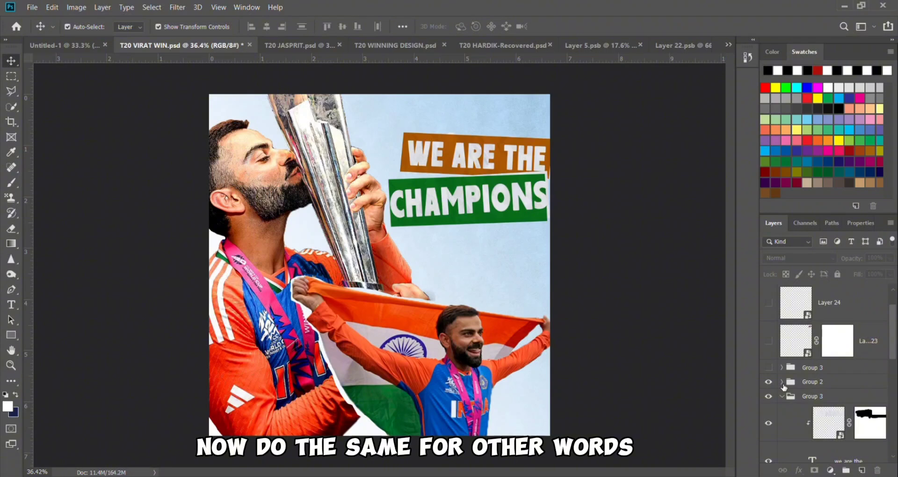
{"action": "left_click", "coordinate": [782, 382]}
{"action": "scroll", "coordinate": [819, 380], "scroll_direction": "down", "scroll_amount": 2}
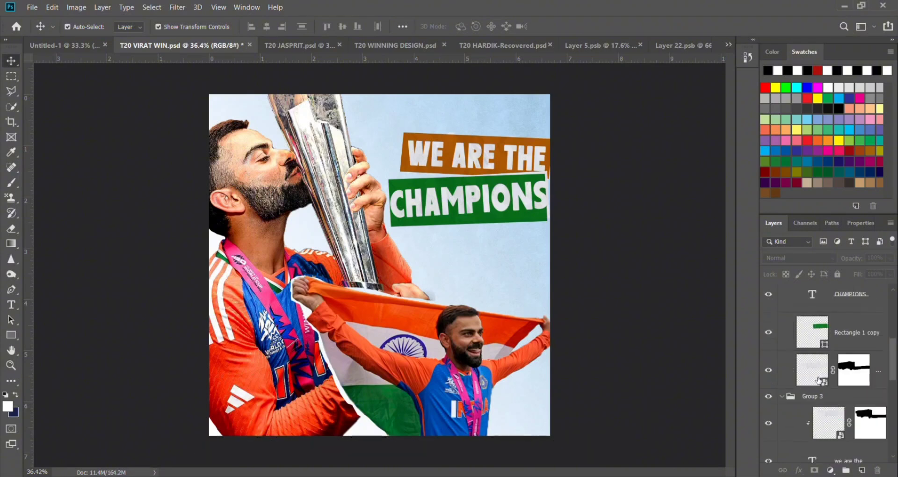
Show and expand the Group 3 above Group 2, which holds the "OF THE WORLD" text.
{"action": "scroll", "coordinate": [818, 379], "scroll_direction": "up", "scroll_amount": 1}
{"action": "left_click", "coordinate": [768, 330]}
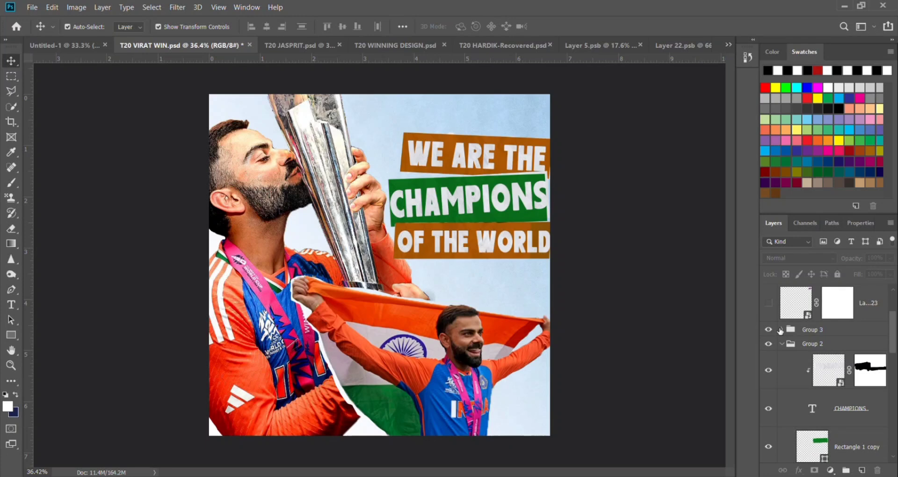
{"action": "left_click", "coordinate": [780, 330]}
Show the T20 logo on Layer 23 and the signature on Layer 24, and inspect the signature up close.
{"action": "scroll", "coordinate": [818, 365], "scroll_direction": "up", "scroll_amount": 2}
{"action": "left_click", "coordinate": [769, 379]}
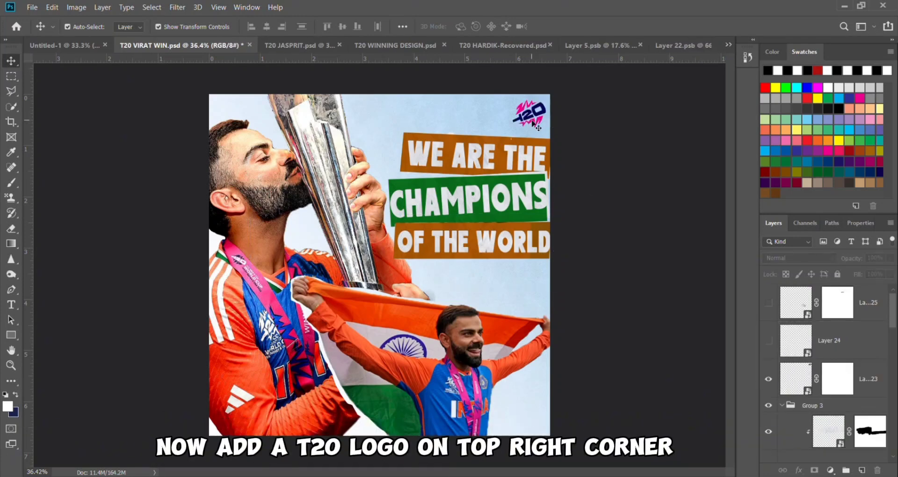
{"action": "left_click", "coordinate": [768, 341]}
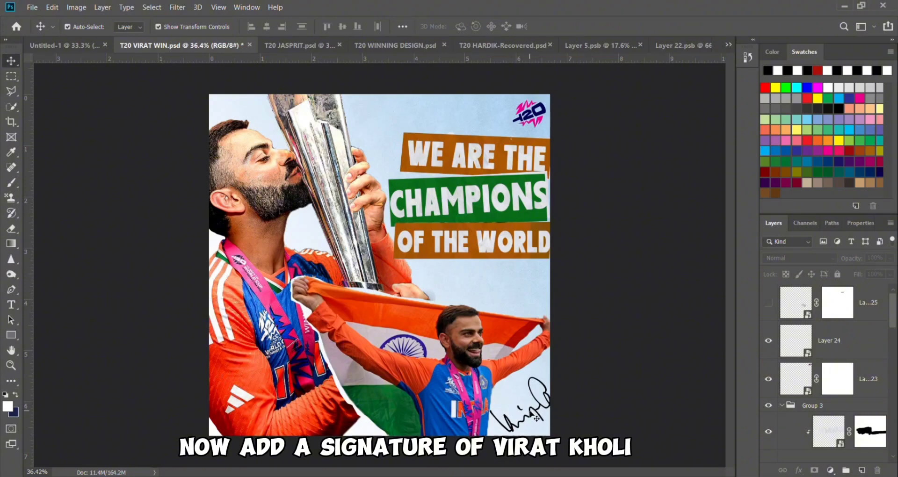
{"action": "scroll", "coordinate": [538, 433], "scroll_direction": "up", "scroll_amount": 6}
{"action": "scroll", "coordinate": [540, 414], "scroll_direction": "down", "scroll_amount": 3}
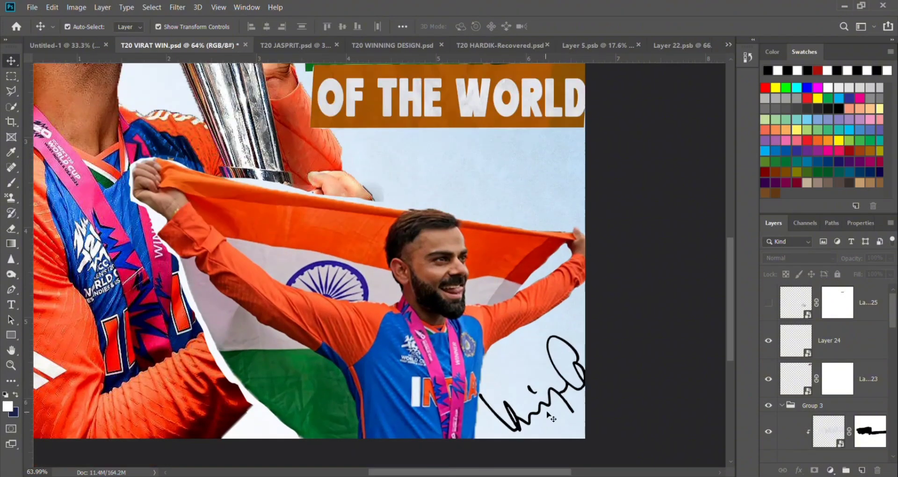
{"action": "scroll", "coordinate": [545, 405], "scroll_direction": "up", "scroll_amount": 4}
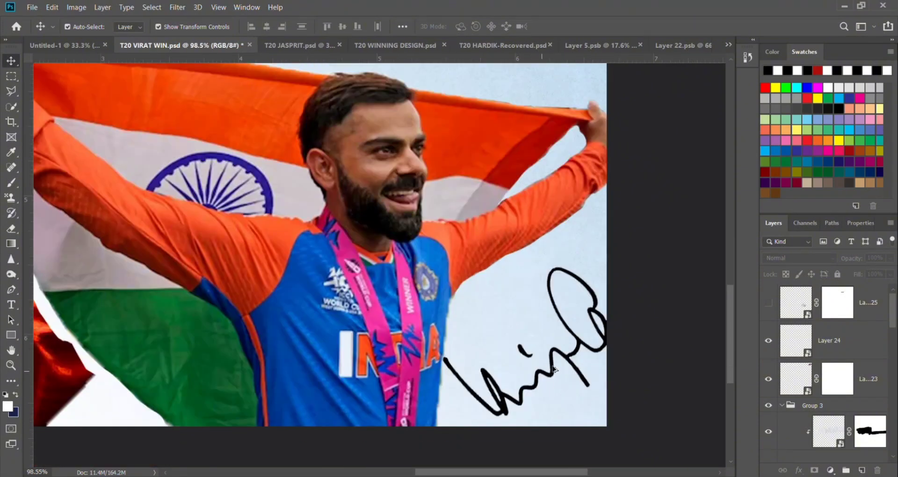
Show the crown on Layer 25 above the smaller player's head and review the finished Virat Kohli poster.
{"action": "scroll", "coordinate": [561, 369], "scroll_direction": "down", "scroll_amount": 7}
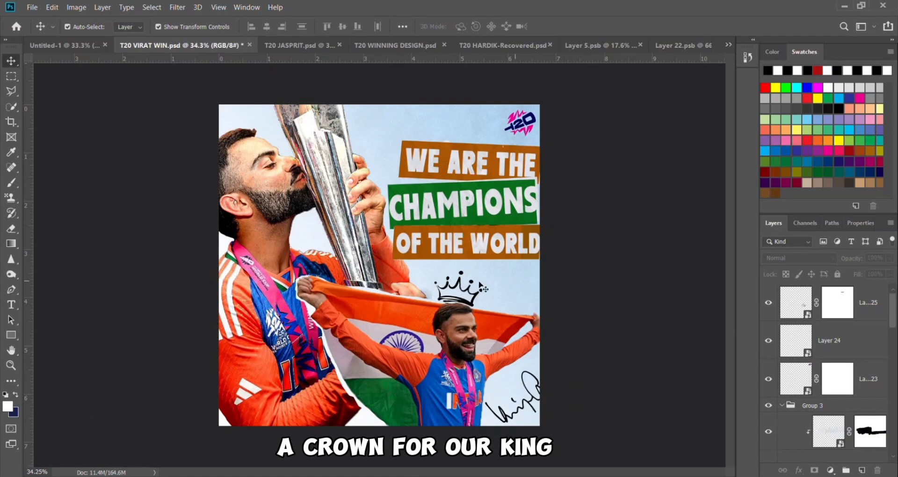
{"action": "scroll", "coordinate": [474, 305], "scroll_direction": "up", "scroll_amount": 4}
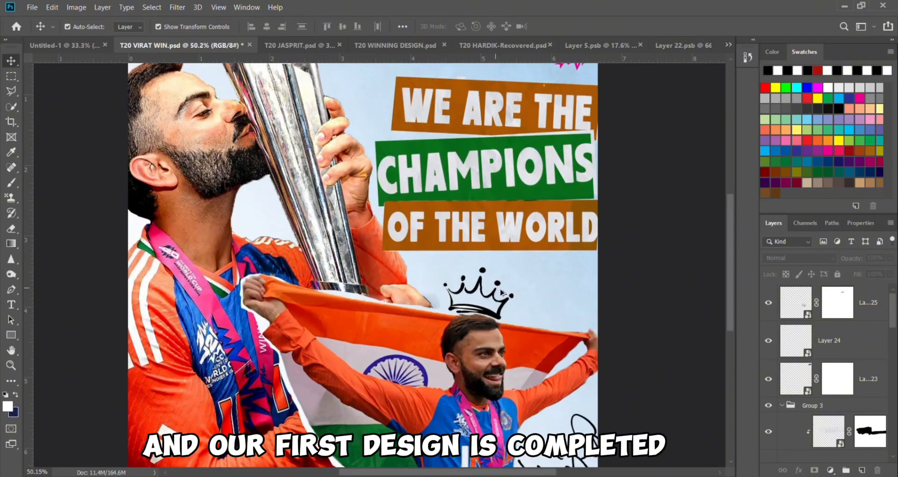
{"action": "scroll", "coordinate": [495, 283], "scroll_direction": "down", "scroll_amount": 1}
{"action": "scroll", "coordinate": [489, 271], "scroll_direction": "up", "scroll_amount": 2}
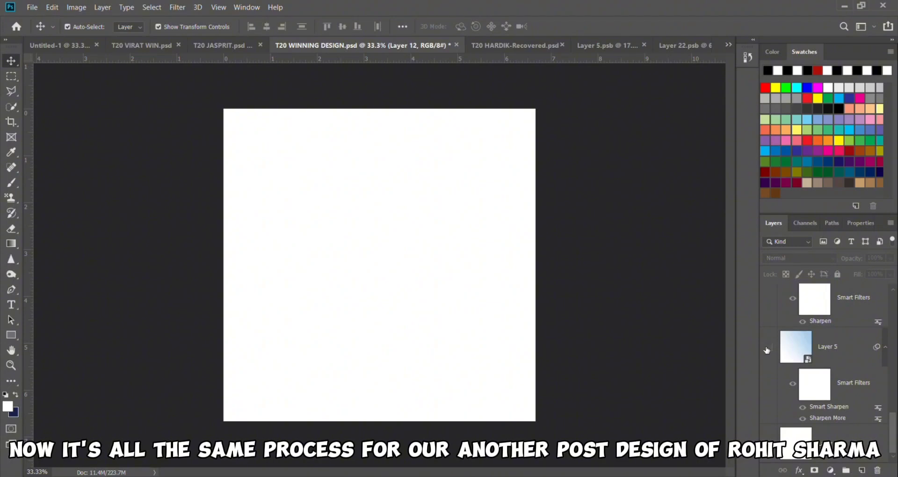
In T20 WINNING DESIGN.psd, show the blue background on Layer 5, the kneeling player with flag on Layer 2, and the player with the trophy.
{"action": "left_click", "coordinate": [767, 350]}
{"action": "scroll", "coordinate": [772, 343], "scroll_direction": "up", "scroll_amount": 3}
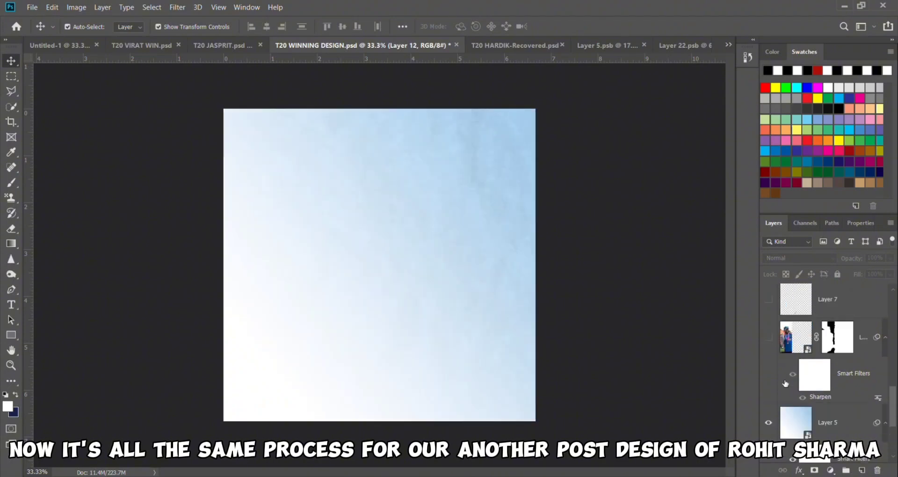
{"action": "scroll", "coordinate": [774, 337], "scroll_direction": "up", "scroll_amount": 5}
{"action": "left_click", "coordinate": [770, 370]}
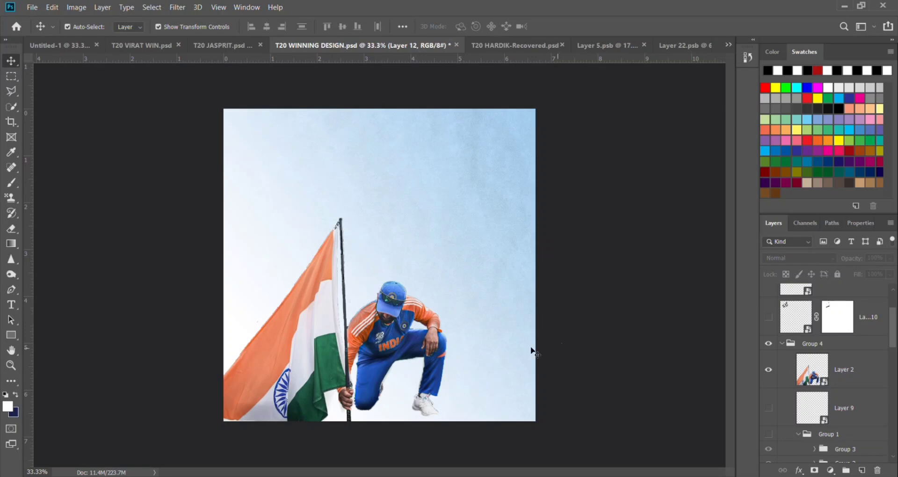
{"action": "scroll", "coordinate": [756, 350], "scroll_direction": "down", "scroll_amount": 5}
{"action": "left_click", "coordinate": [767, 376]}
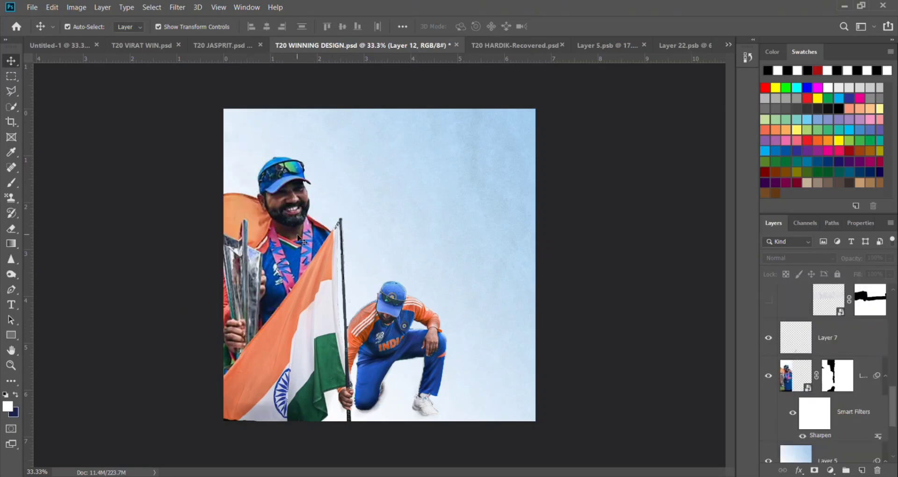
Show Group 1 and its hidden layers below so the "THIS IS A DREAM COME TRUE!" text has its orange strip and texture.
{"action": "scroll", "coordinate": [769, 371], "scroll_direction": "up", "scroll_amount": 3}
{"action": "left_click", "coordinate": [768, 307]}
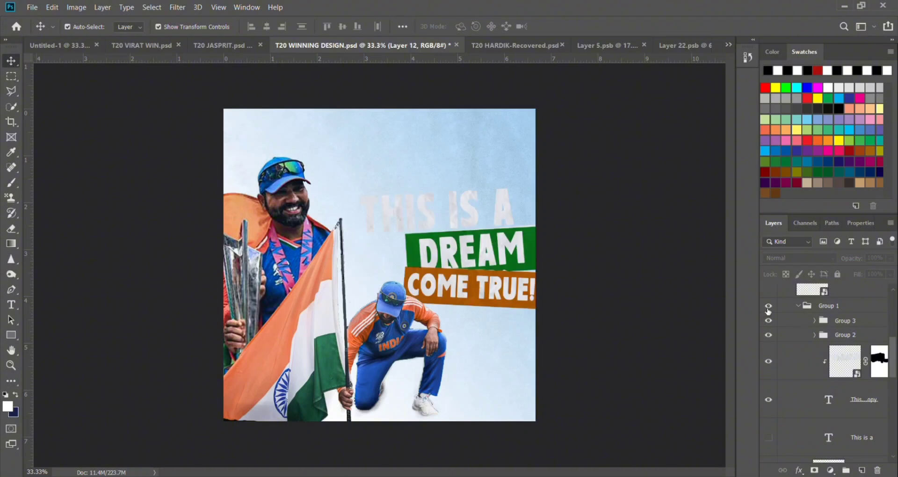
{"action": "scroll", "coordinate": [770, 323], "scroll_direction": "down", "scroll_amount": 3}
{"action": "left_click_drag", "start_coordinate": [768, 323], "coordinate": [765, 403]}
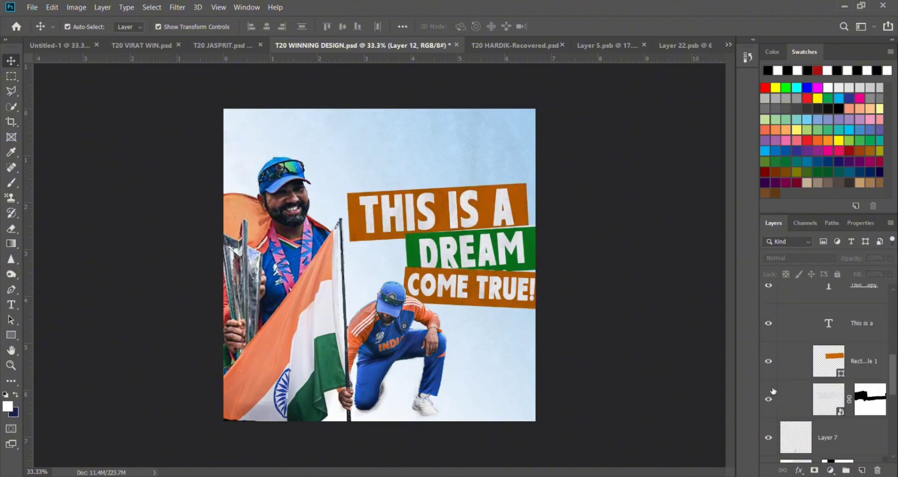
Show the signature on Layer 9 beside the kneeling player.
{"action": "scroll", "coordinate": [771, 395], "scroll_direction": "up", "scroll_amount": 3}
{"action": "scroll", "coordinate": [811, 339], "scroll_direction": "up", "scroll_amount": 2}
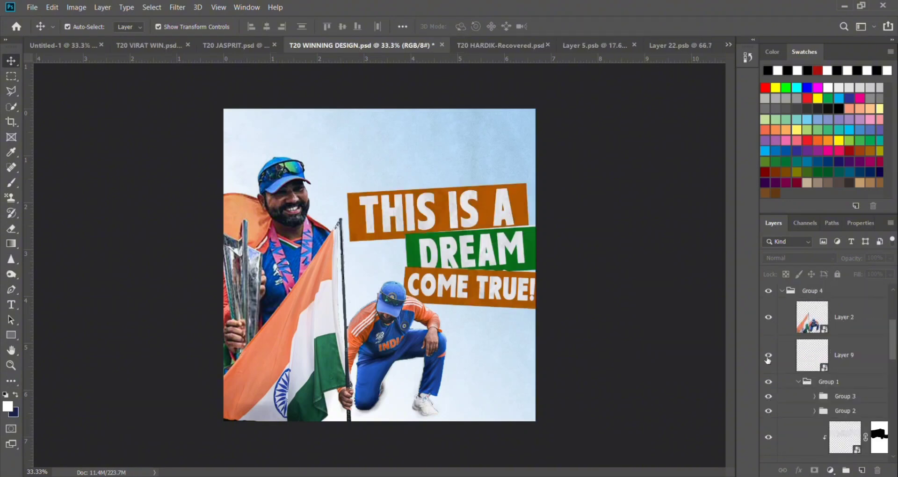
{"action": "left_click", "coordinate": [768, 355]}
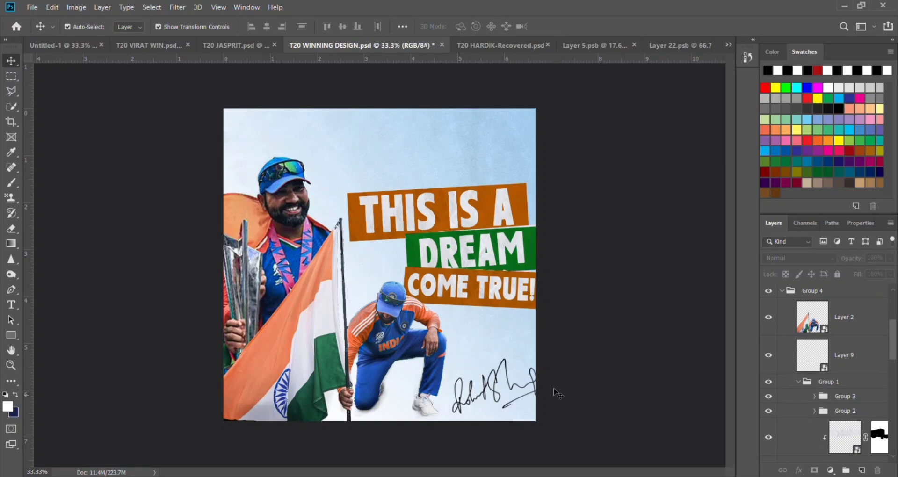
Show the T20 logo on Layer 11, the crown on Layer 10 and the remaining Layer 12 at the top of the stack.
{"action": "scroll", "coordinate": [769, 346], "scroll_direction": "up", "scroll_amount": 3}
{"action": "left_click", "coordinate": [769, 344]}
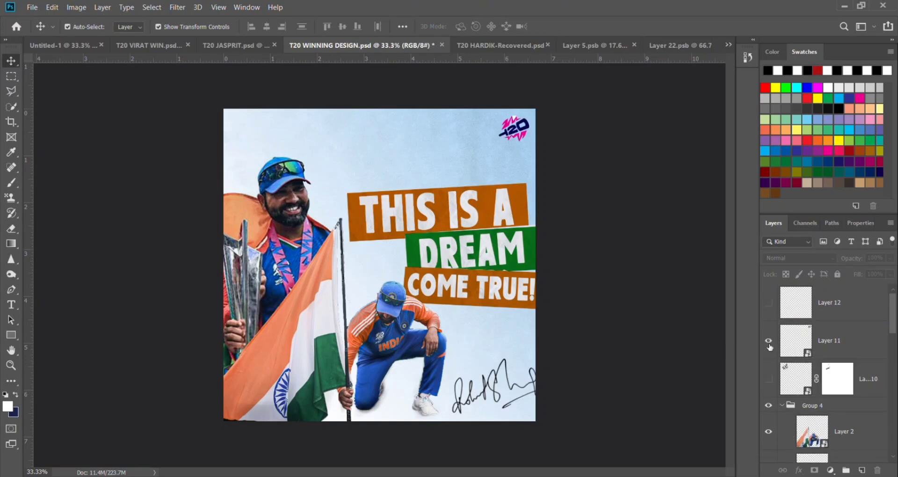
{"action": "left_click", "coordinate": [768, 378]}
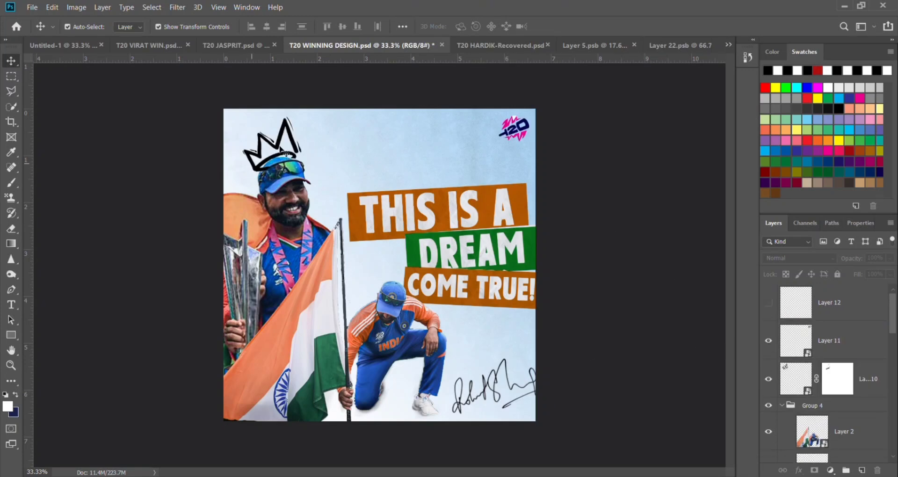
{"action": "left_click", "coordinate": [770, 304]}
{"action": "scroll", "coordinate": [852, 349], "scroll_direction": "down", "scroll_amount": 10}
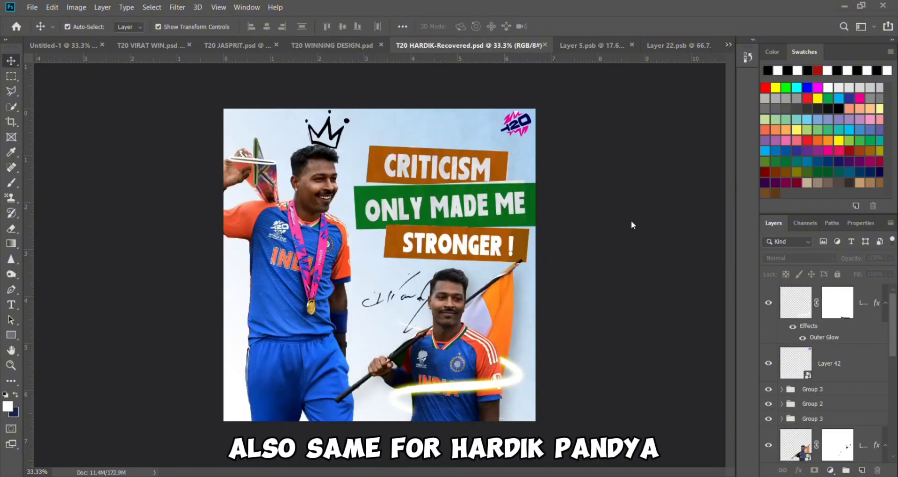
In T20 HARDIK-Recovered.psd, hide the existing glow line and set up a white 23 px brush on a new top layer.
{"action": "scroll", "coordinate": [641, 279], "scroll_direction": "up", "scroll_amount": 2}
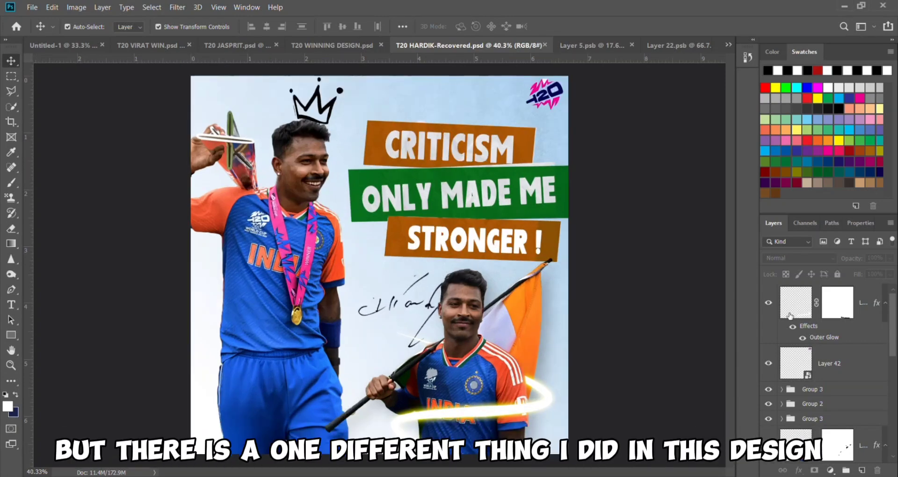
{"action": "left_click", "coordinate": [792, 315]}
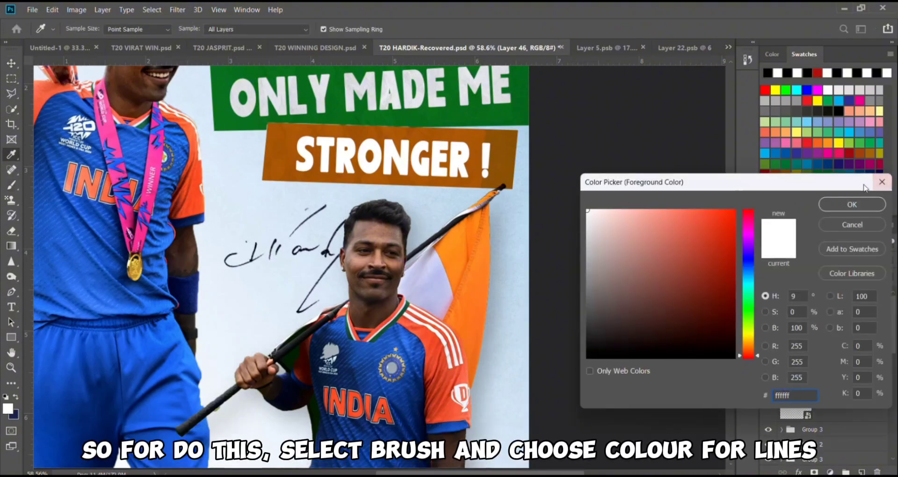
{"action": "left_click", "coordinate": [851, 204]}
{"action": "left_click_drag", "start_coordinate": [309, 266], "coordinate": [312, 276]}
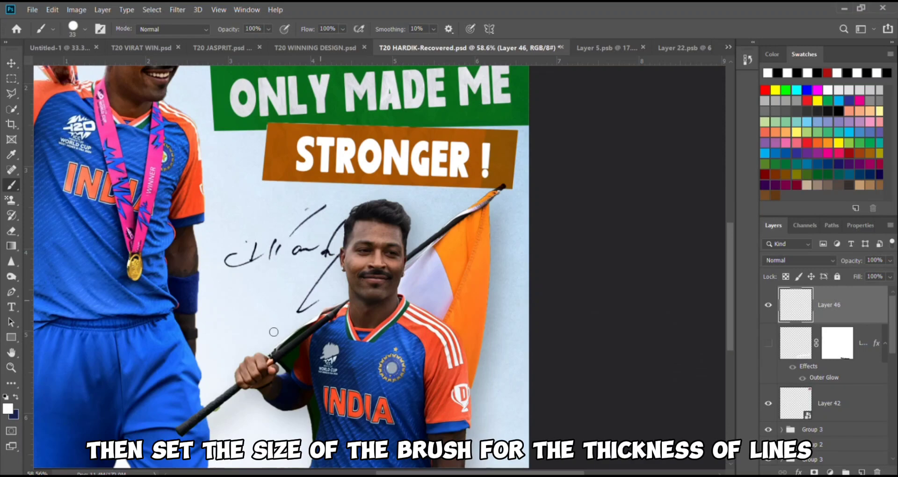
Draw a curved S-shaped path with the Pen tool, winding from the signature's lower end around the smaller player's torso to the poster's bottom edge.
{"action": "key", "text": "p"}
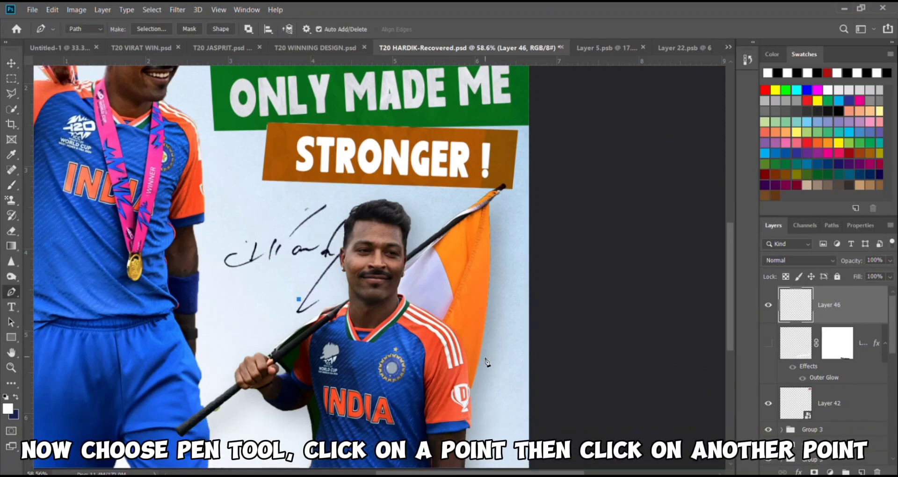
{"action": "left_click", "coordinate": [486, 361]}
{"action": "left_click_drag", "start_coordinate": [486, 365], "coordinate": [463, 391]}
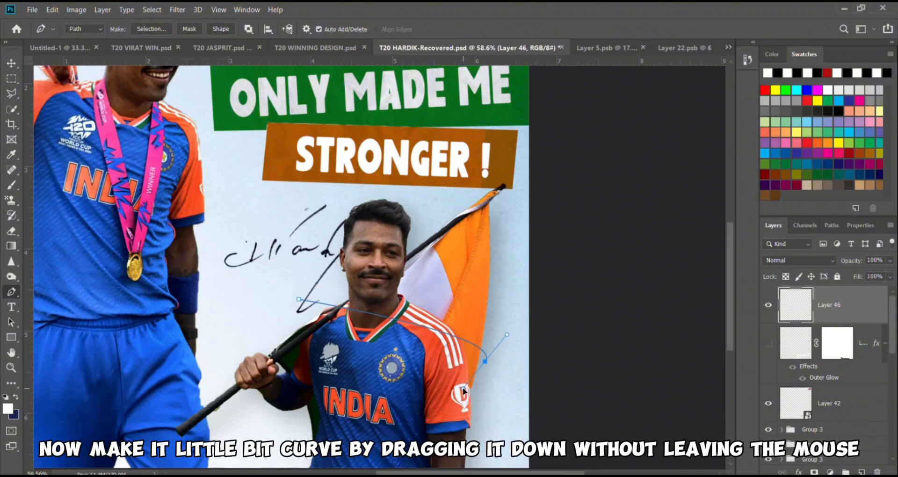
{"action": "left_click", "coordinate": [295, 423]}
{"action": "left_click_drag", "start_coordinate": [296, 425], "coordinate": [328, 454]}
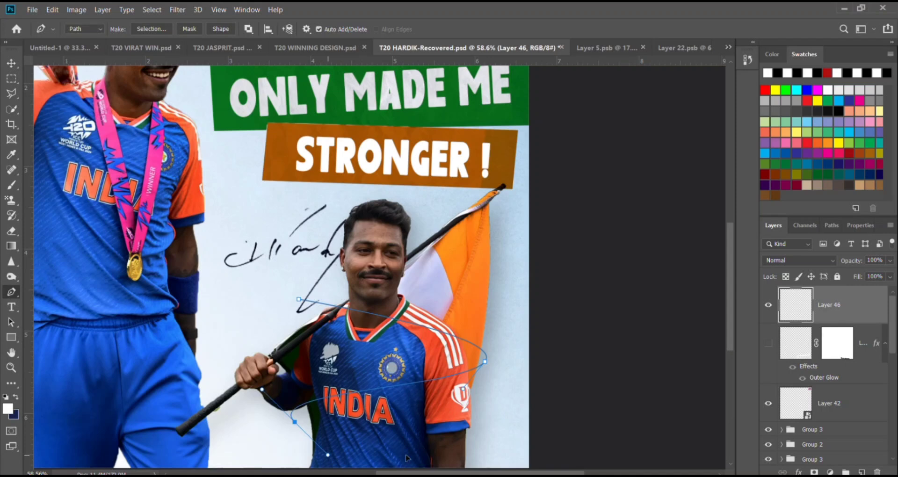
{"action": "left_click_drag", "start_coordinate": [477, 463], "coordinate": [438, 431]}
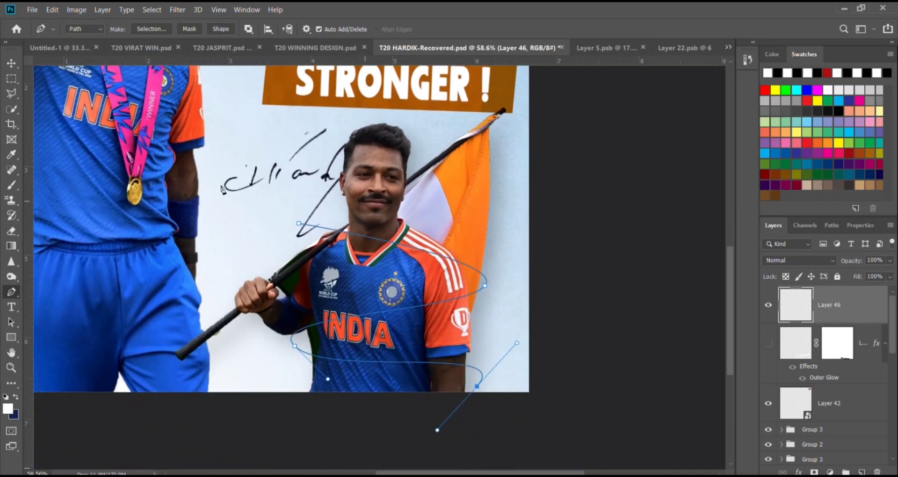
Stroke the curved path on Layer 46 using the Brush with Simulate Pressure on.
{"action": "right_click", "coordinate": [486, 292]}
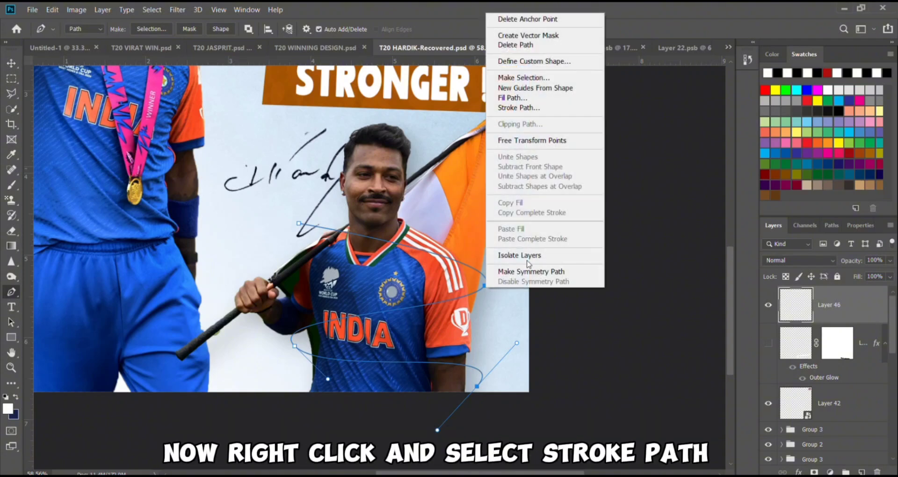
{"action": "left_click", "coordinate": [518, 109]}
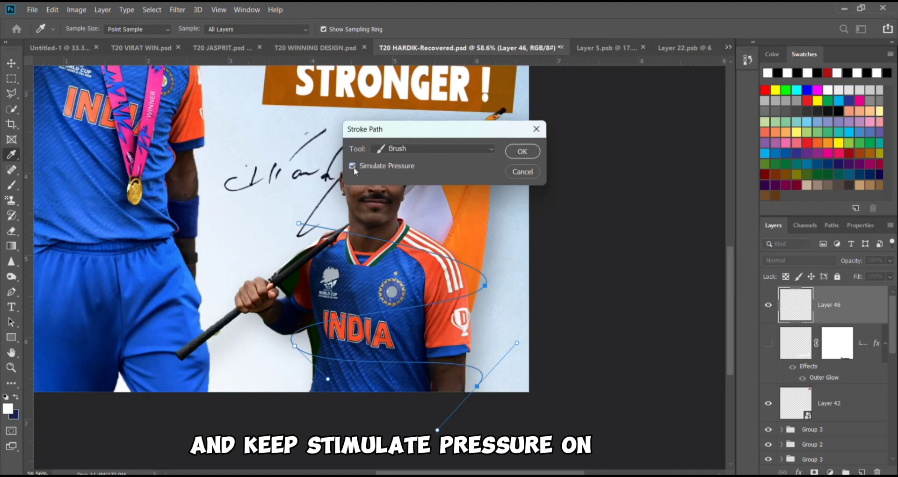
{"action": "left_click", "coordinate": [397, 148]}
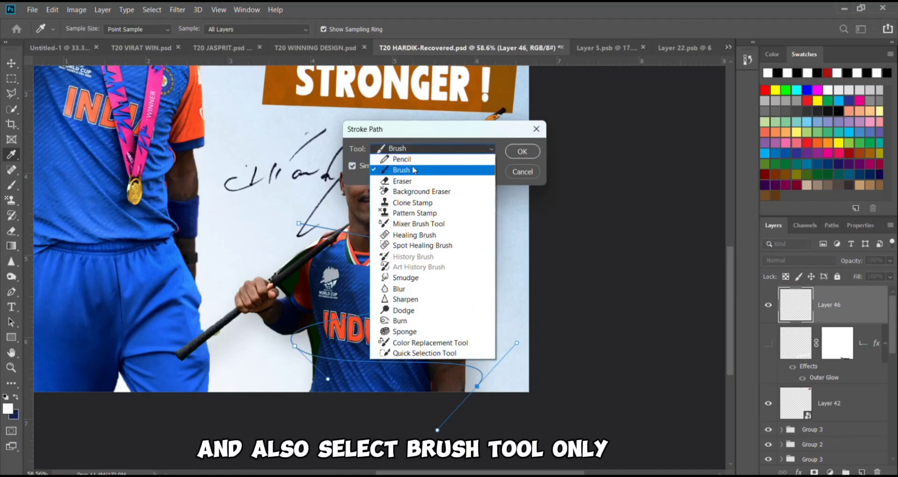
{"action": "left_click", "coordinate": [411, 170]}
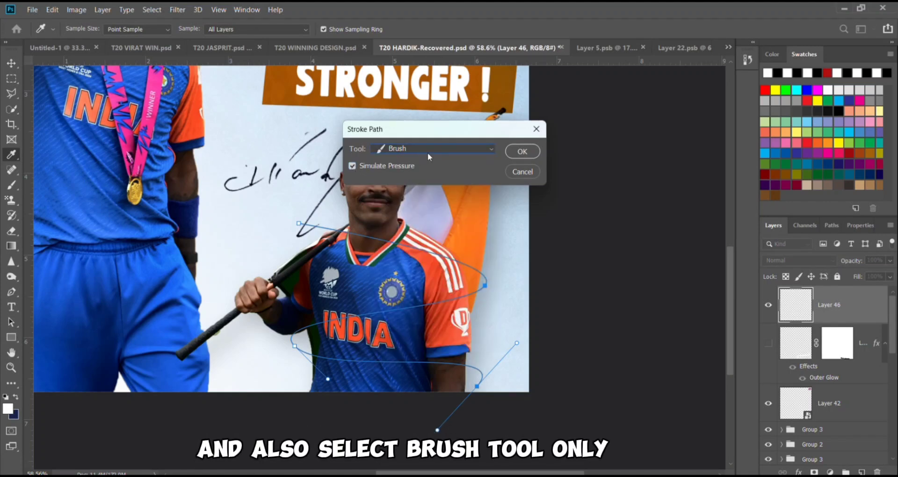
{"action": "left_click", "coordinate": [523, 152]}
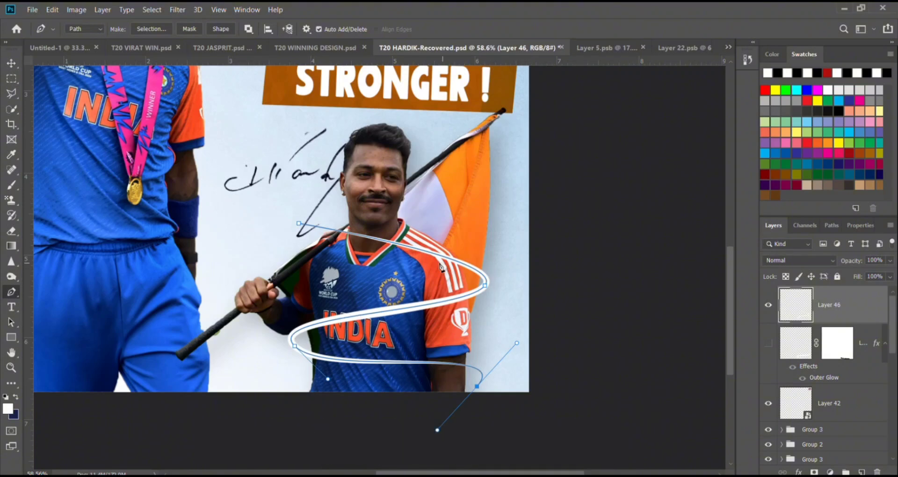
{"action": "left_click_drag", "start_coordinate": [517, 343], "coordinate": [612, 316]}
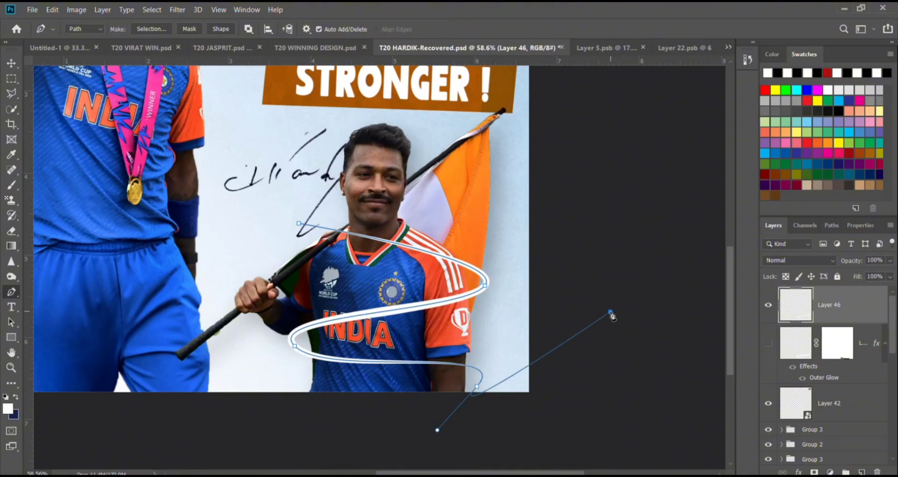
Apply a yellow Outer Glow to the line on Layer 46 with Screen blending, 72% opacity and 35 px size.
{"action": "double_click", "coordinate": [865, 306]}
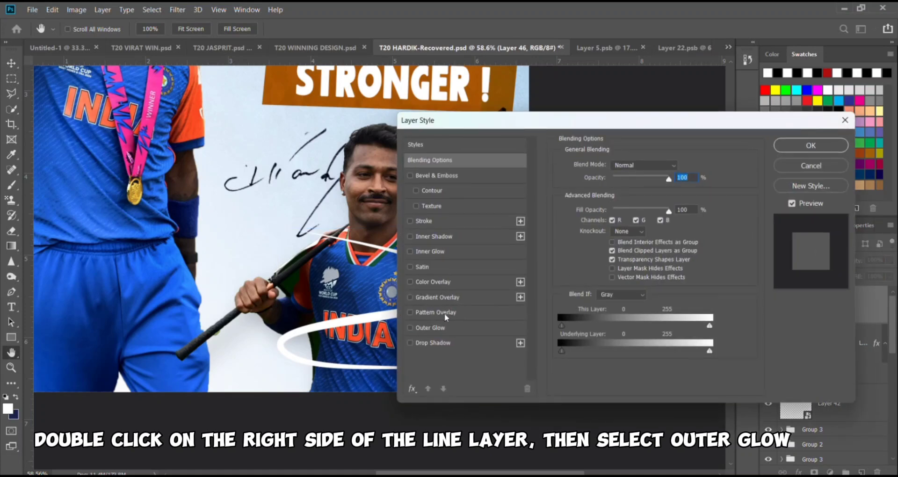
{"action": "left_click", "coordinate": [430, 327]}
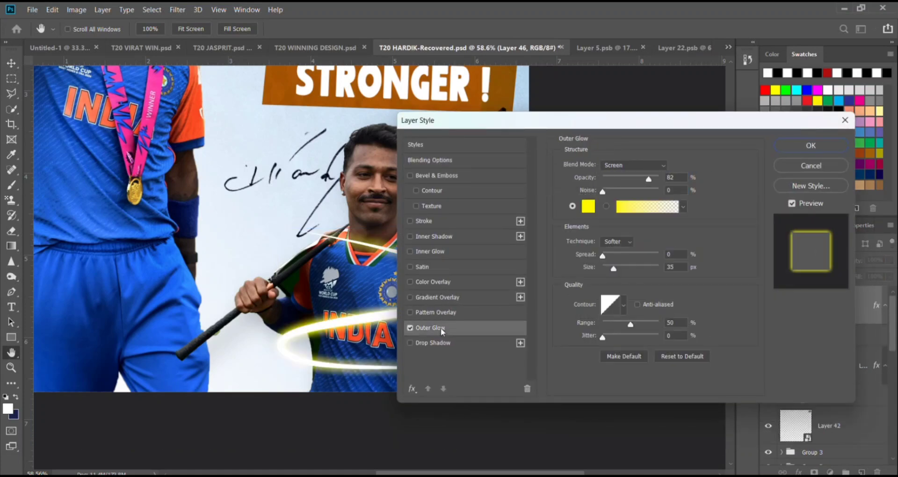
{"action": "left_click_drag", "start_coordinate": [486, 125], "coordinate": [571, 107]}
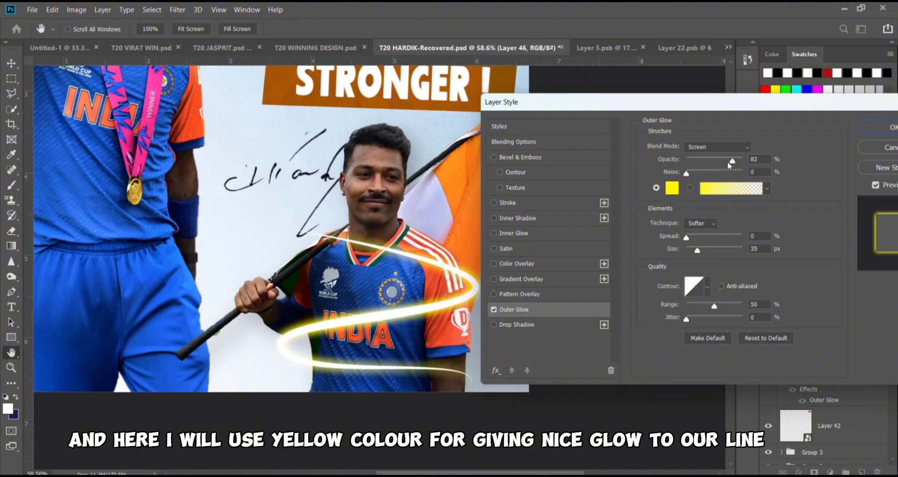
{"action": "mouse_move", "coordinate": [731, 162]}
{"action": "left_mouse_down"}
{"action": "mouse_move", "coordinate": [696, 161]}
{"action": "mouse_move", "coordinate": [733, 172]}
{"action": "left_mouse_up"}
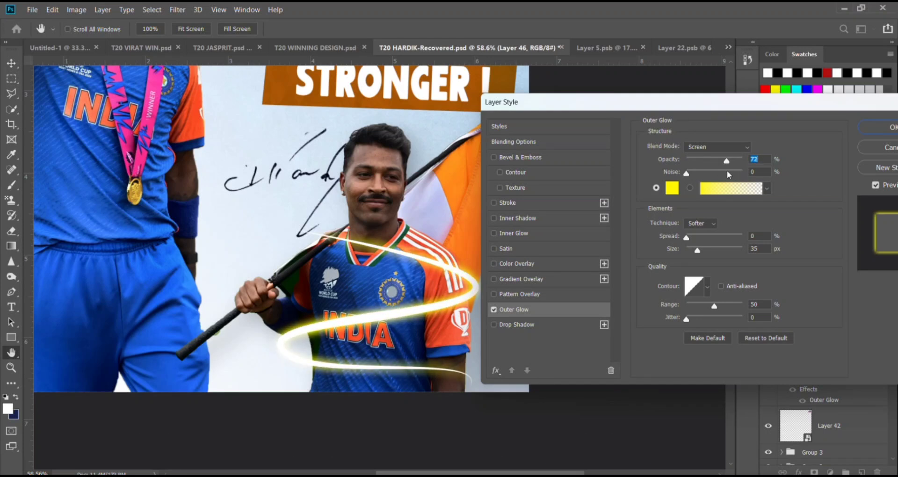
{"action": "key", "text": "Return"}
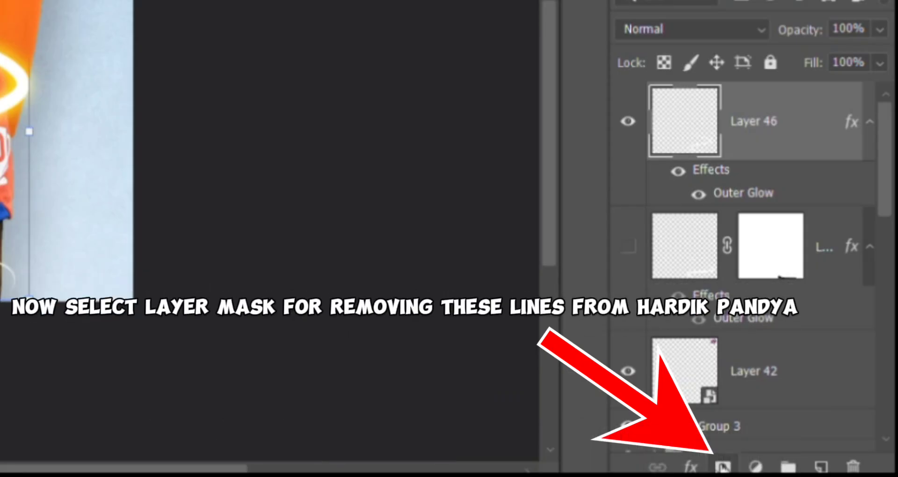
Add a layer mask to Layer 46 and paint it black with a 28 px brush over the line's upper pass across the chest and shoulder.
{"action": "left_click", "coordinate": [814, 472]}
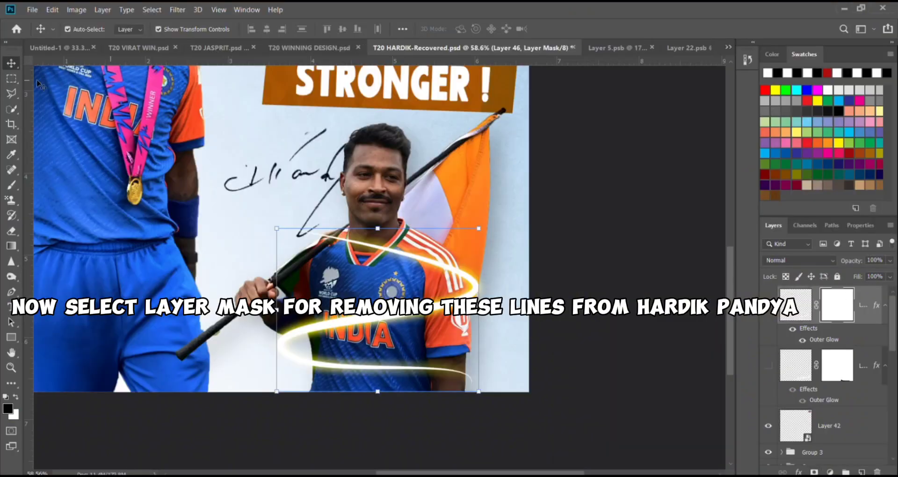
{"action": "left_click", "coordinate": [11, 185]}
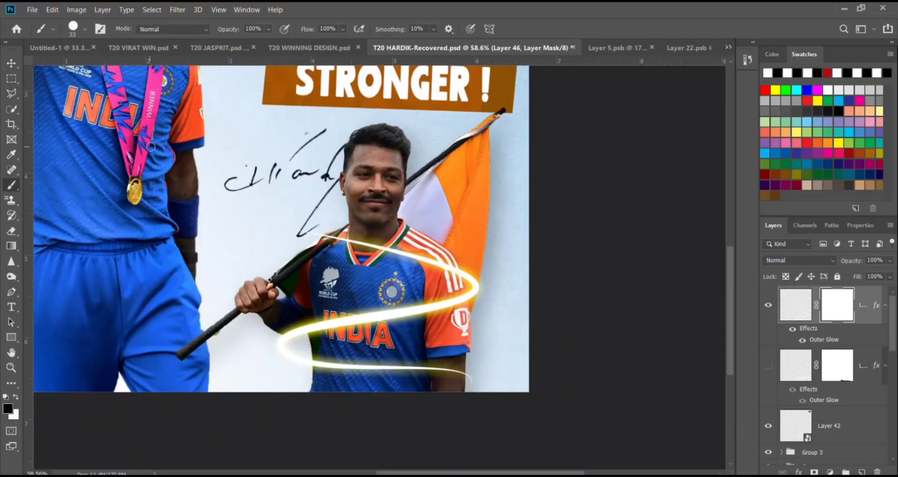
{"action": "scroll", "coordinate": [384, 232], "scroll_direction": "up", "scroll_amount": 20}
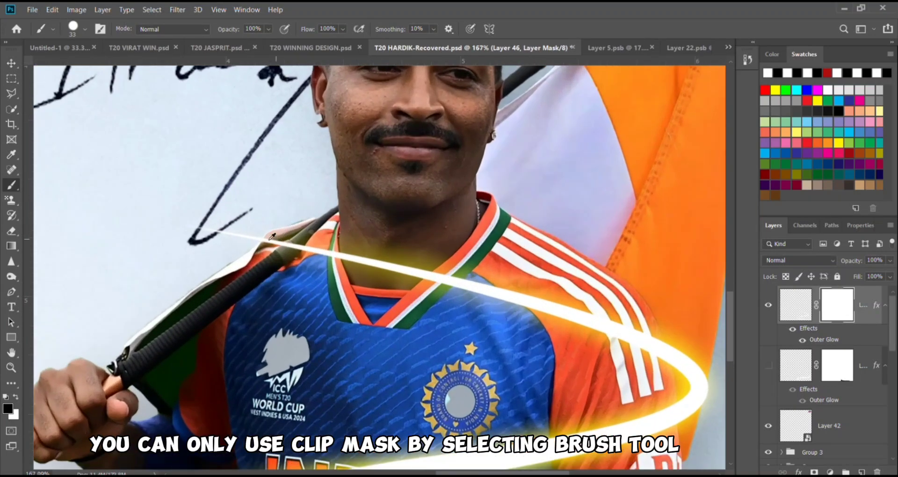
{"action": "key", "text": "bracketleft"}
{"action": "left_click_drag", "start_coordinate": [397, 279], "coordinate": [264, 255]}
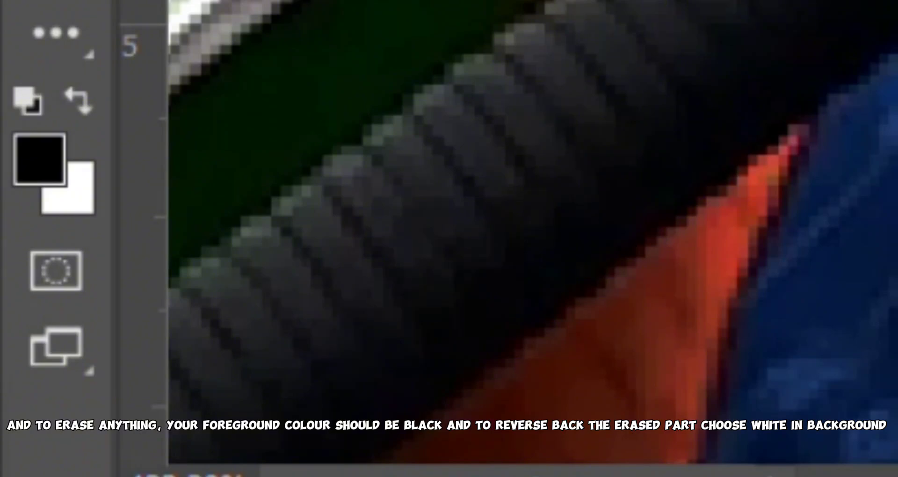
{"action": "mouse_move", "coordinate": [456, 284]}
{"action": "left_mouse_down"}
{"action": "mouse_move", "coordinate": [597, 294]}
{"action": "mouse_move", "coordinate": [644, 307]}
{"action": "mouse_move", "coordinate": [673, 331]}
{"action": "left_mouse_up"}
{"action": "mouse_move", "coordinate": [303, 271]}
{"action": "left_mouse_down"}
{"action": "mouse_move", "coordinate": [359, 278]}
{"action": "mouse_move", "coordinate": [376, 300]}
{"action": "mouse_move", "coordinate": [367, 281]}
{"action": "mouse_move", "coordinate": [377, 322]}
{"action": "left_mouse_up"}
{"action": "left_click_drag", "start_coordinate": [377, 322], "coordinate": [379, 327]}
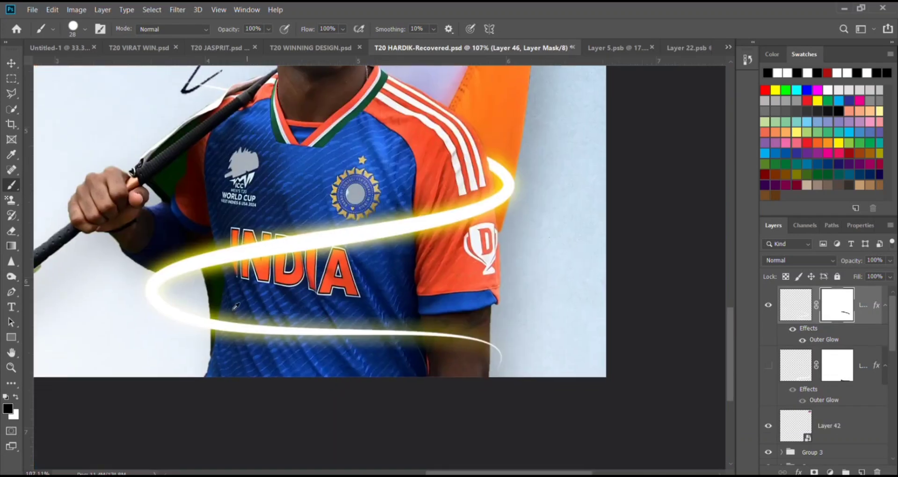
Mask out the glowing line's lowest pass across the smaller player's lower torso and arm, then deselect the layer.
{"action": "scroll", "coordinate": [228, 322], "scroll_direction": "up", "scroll_amount": 6}
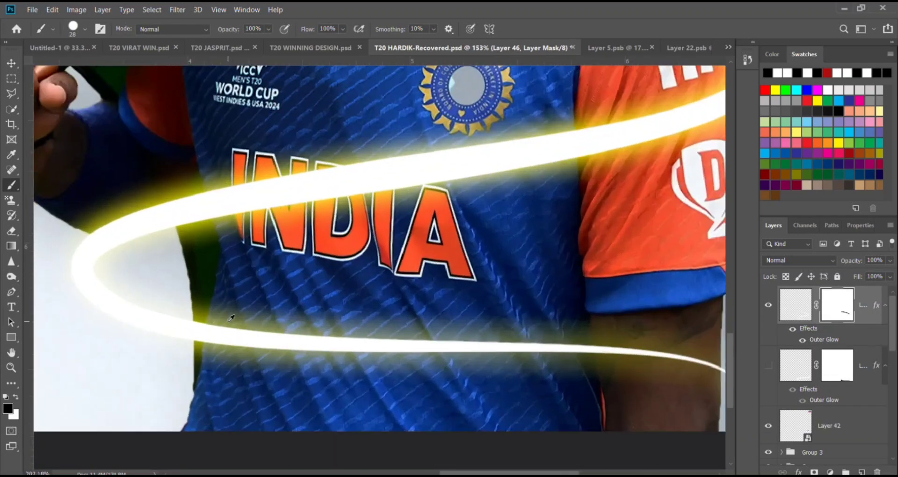
{"action": "scroll", "coordinate": [332, 284], "scroll_direction": "up", "scroll_amount": 5}
{"action": "left_click_drag", "start_coordinate": [295, 344], "coordinate": [708, 359]}
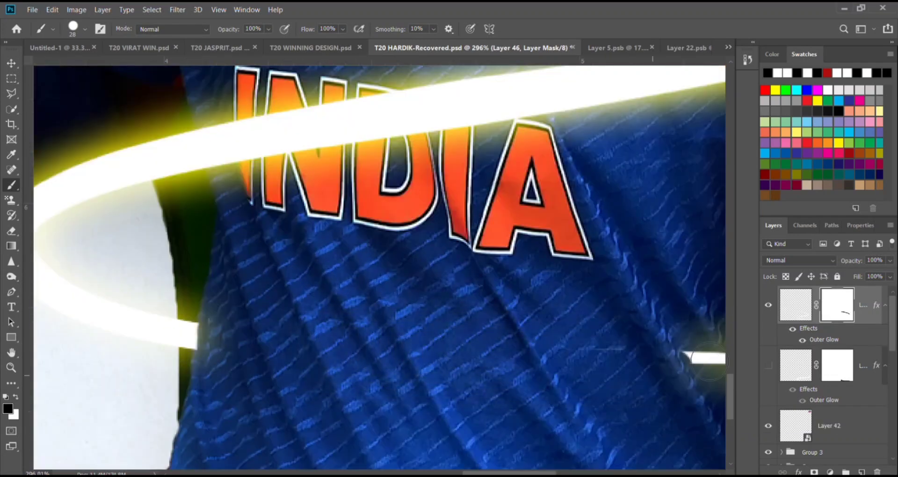
{"action": "scroll", "coordinate": [407, 363], "scroll_direction": "down", "scroll_amount": 8}
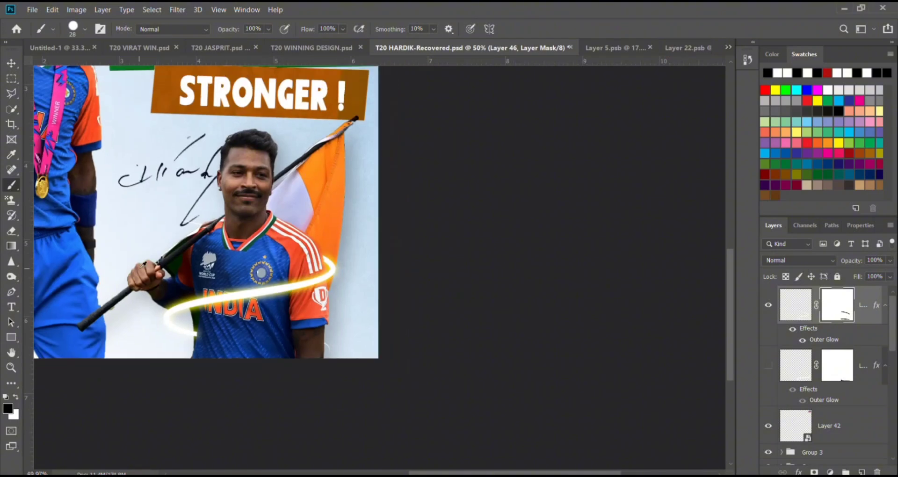
{"action": "left_click_drag", "start_coordinate": [174, 259], "coordinate": [361, 265]}
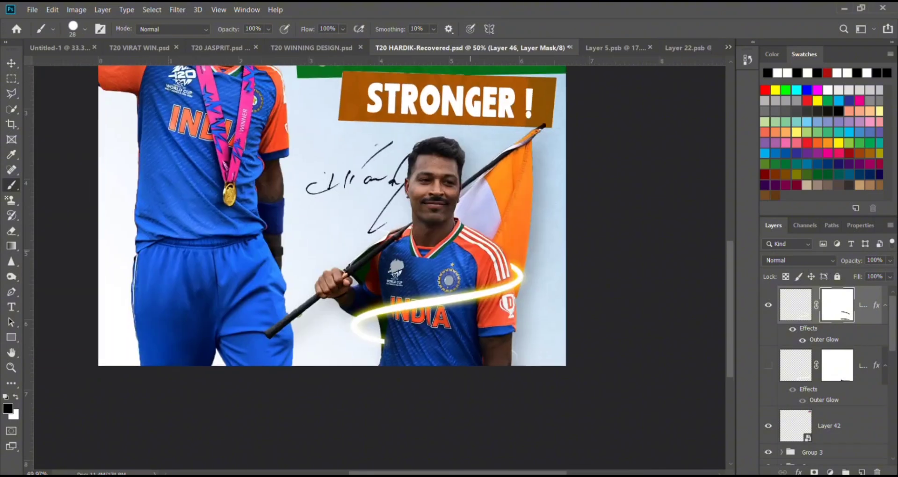
{"action": "key", "text": "ctrl+0"}
{"action": "scroll", "coordinate": [457, 373], "scroll_direction": "down", "scroll_amount": 2}
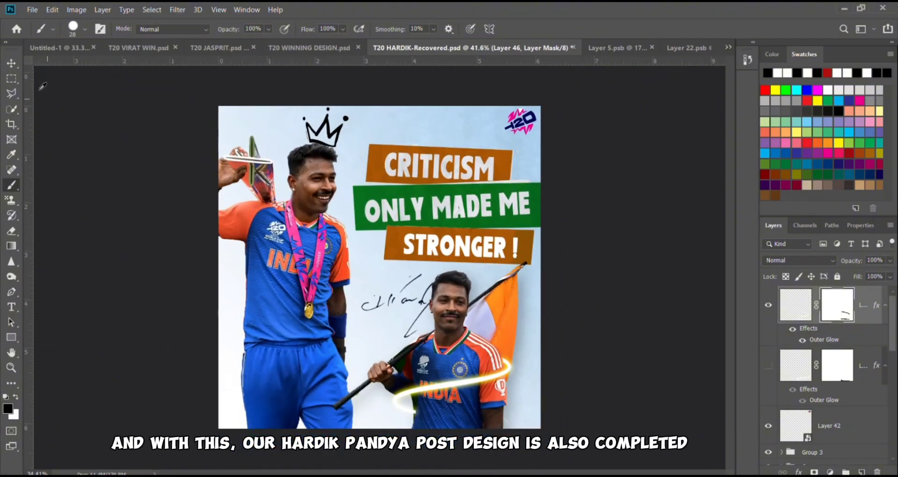
{"action": "left_click", "coordinate": [12, 63]}
{"action": "left_click", "coordinate": [624, 253]}
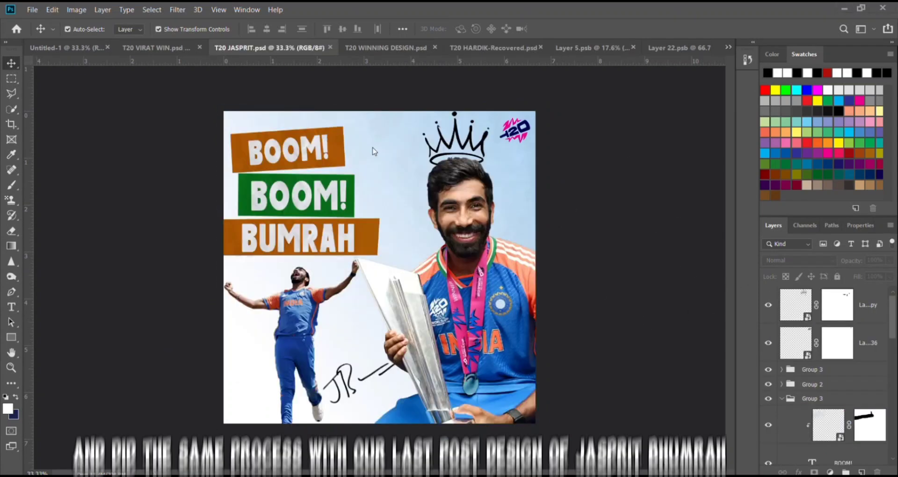
{"action": "scroll", "coordinate": [371, 146], "scroll_direction": "up", "scroll_amount": 1}
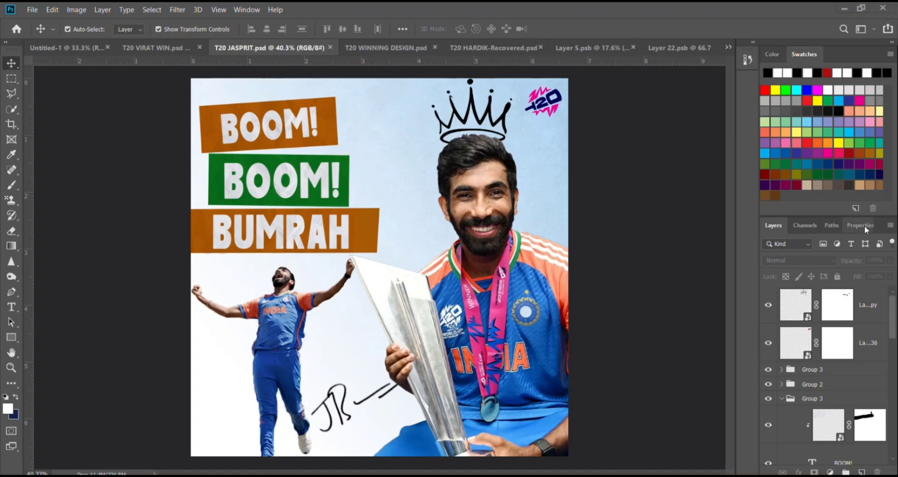
{"action": "scroll", "coordinate": [776, 355], "scroll_direction": "down", "scroll_amount": 3}
{"action": "scroll", "coordinate": [789, 356], "scroll_direction": "up", "scroll_amount": 3}
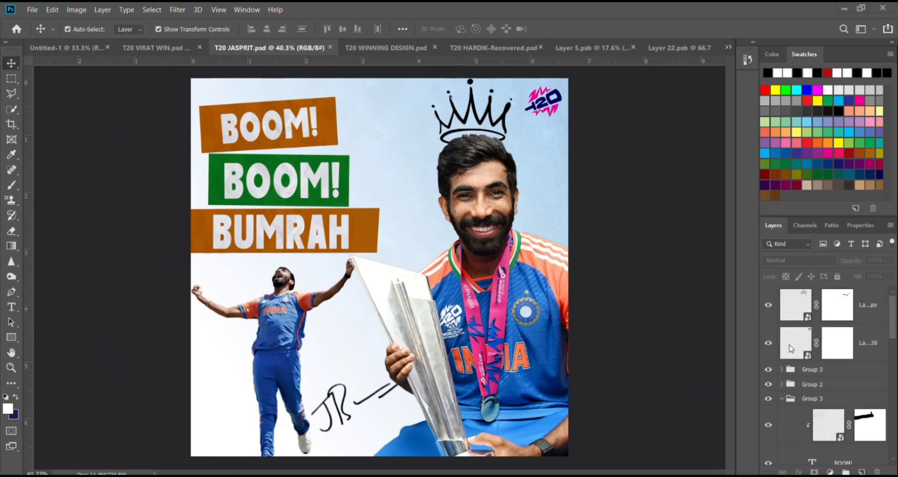